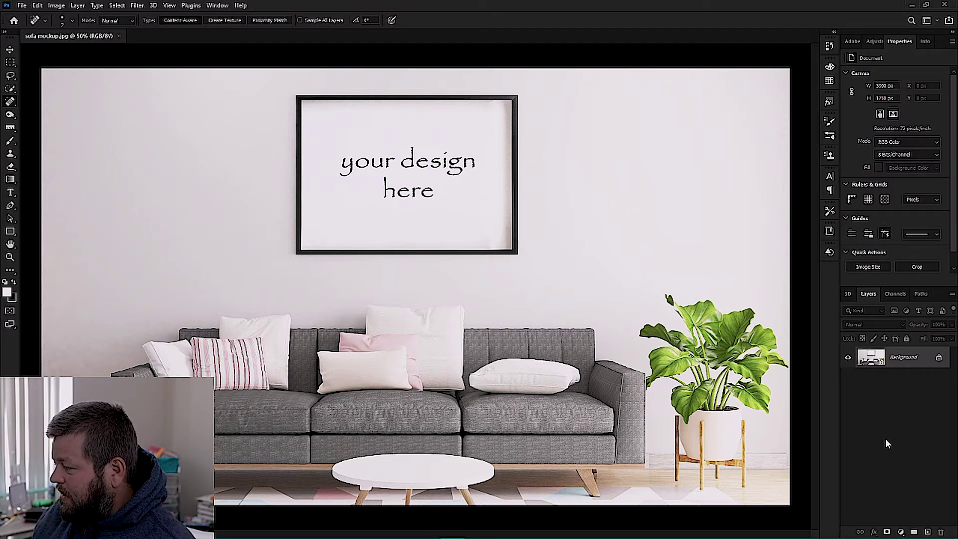
# Duplicate the background to Layer 1 and Content-Aware Fill away the framed 'your design here' print.
pyautogui.hotkey('ctrl', 'j')
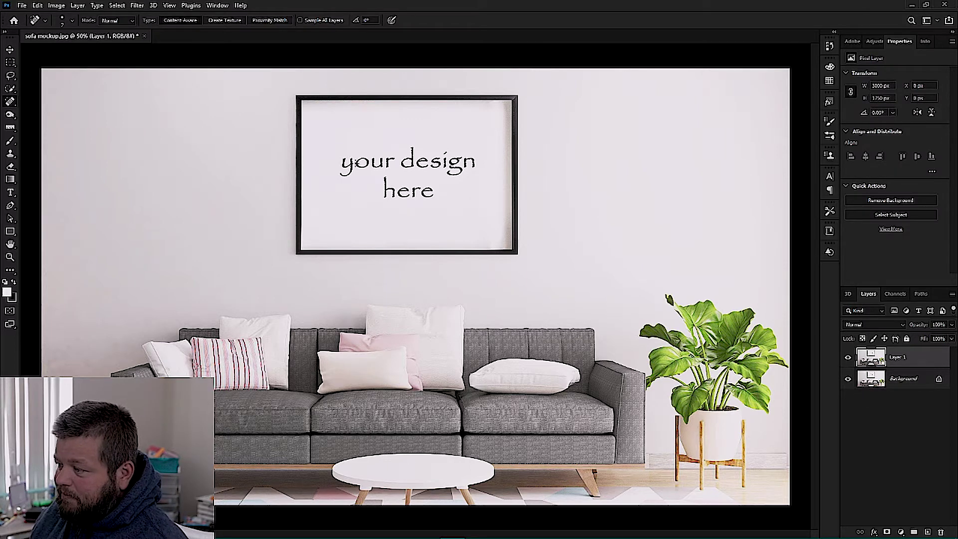
pyautogui.click(10, 62)
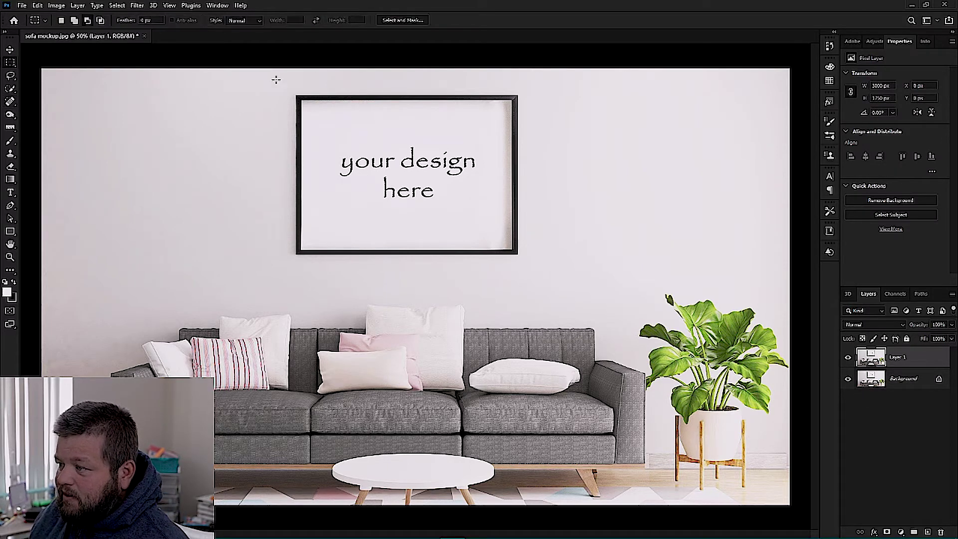
pyautogui.moveTo(278, 82); pyautogui.dragTo(532, 269)
pyautogui.hotkey('shift', 'BackSpace')
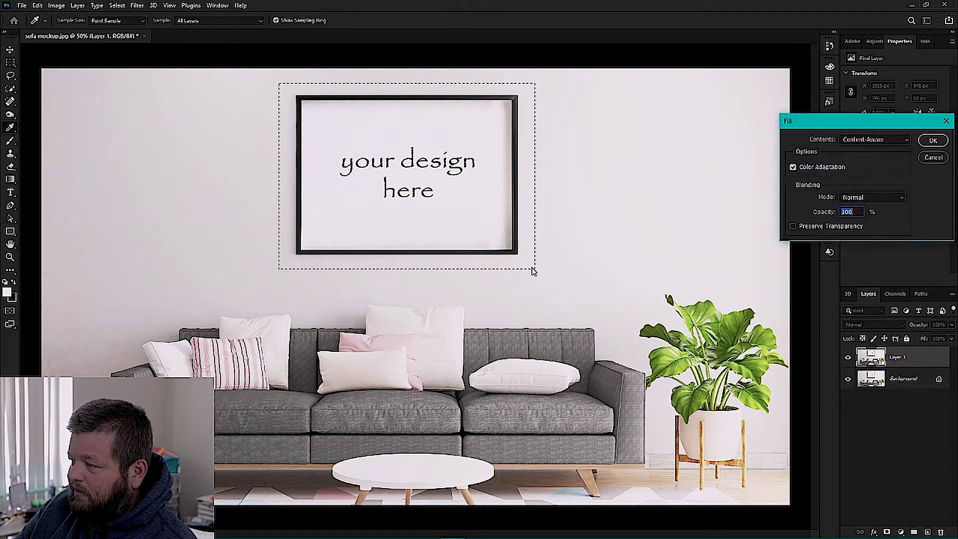
pyautogui.click(932, 141)
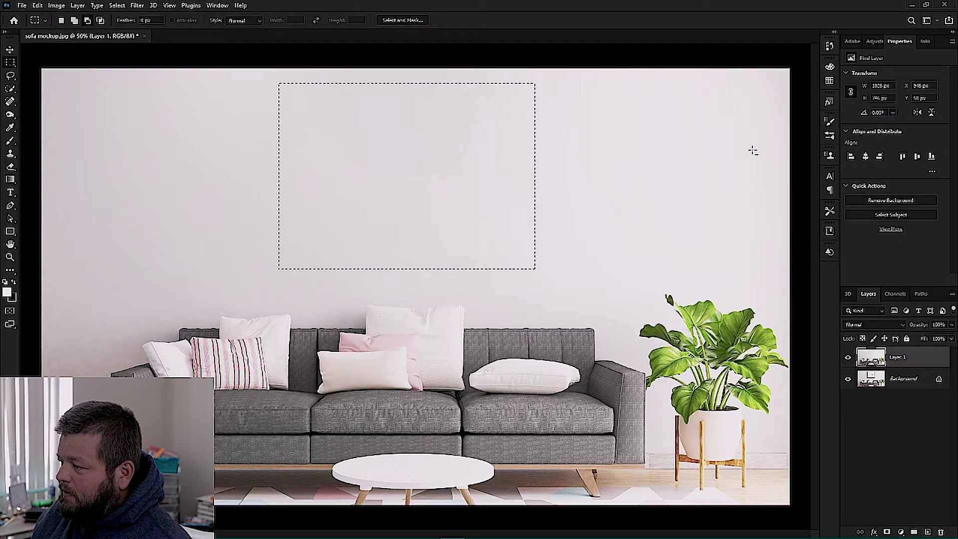
pyautogui.hotkey('ctrl', 'd')
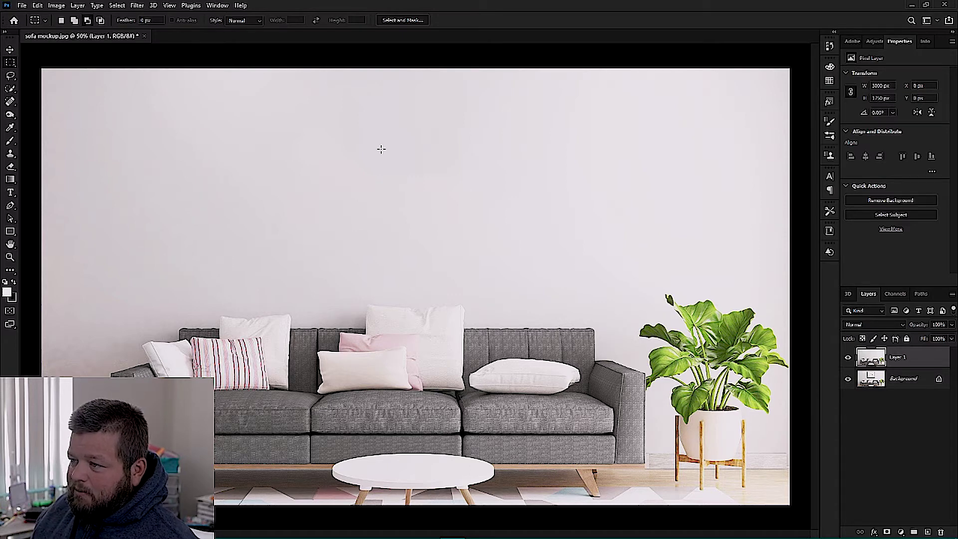
# Open the image Shrimp Boat BW 4x5.jpg from the File menu.
pyautogui.click(22, 6)
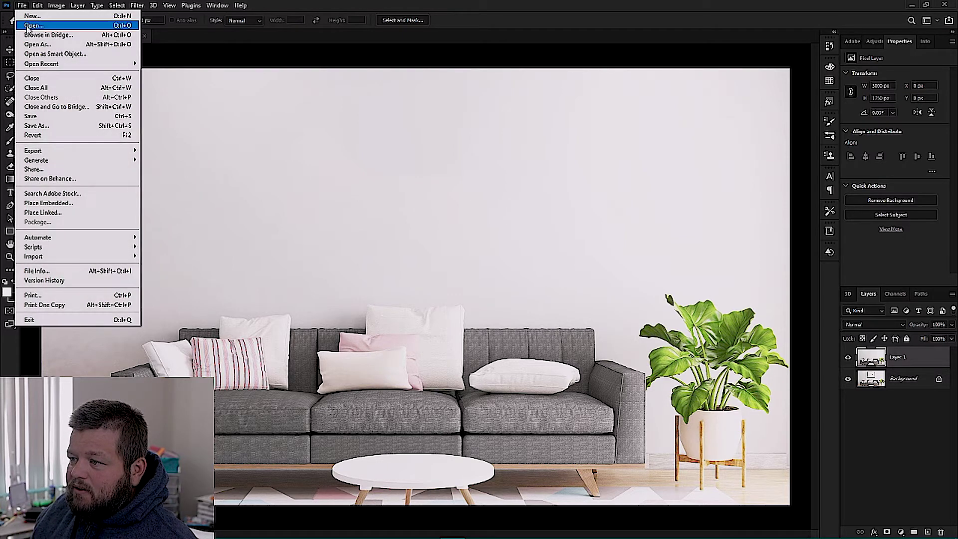
pyautogui.click(2, 29)
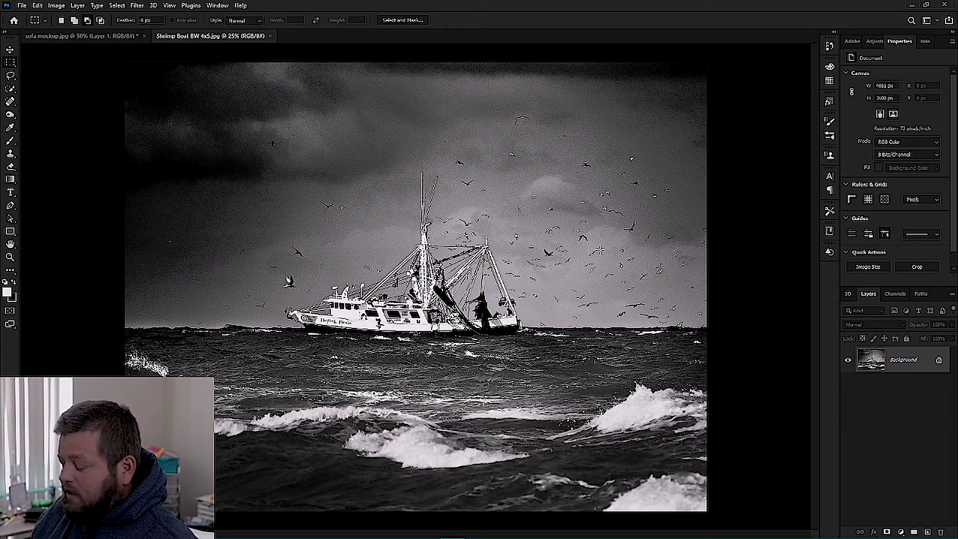
# Unlock the boat photo as Layer 0 and crop it to 2:3 (4x6) with the boat framed.
pyautogui.click(937, 361)
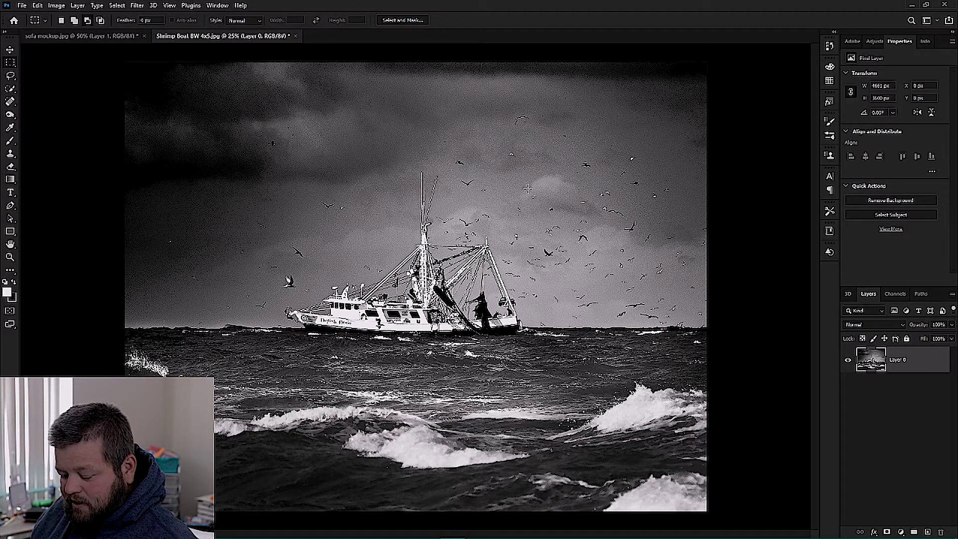
pyautogui.press('c')
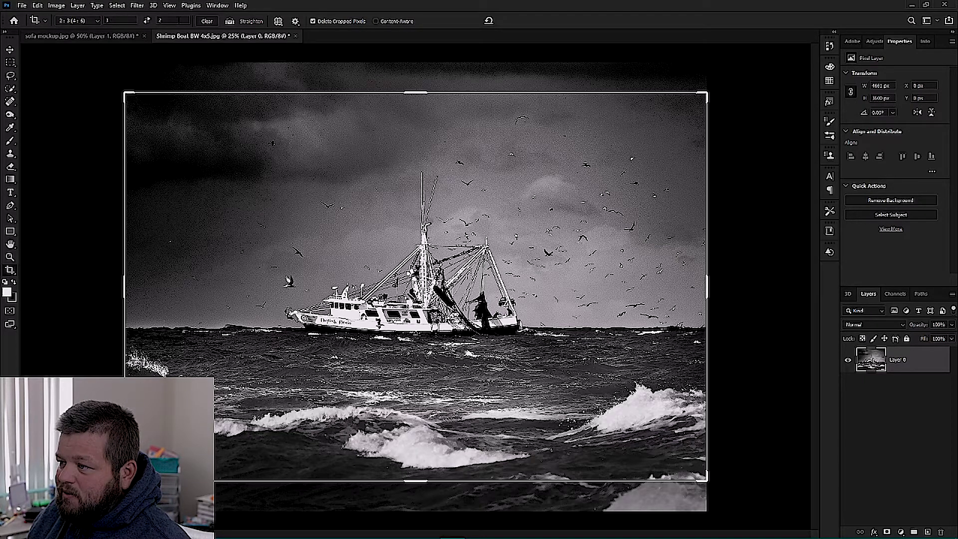
pyautogui.moveTo(425, 257); pyautogui.dragTo(540, 222)
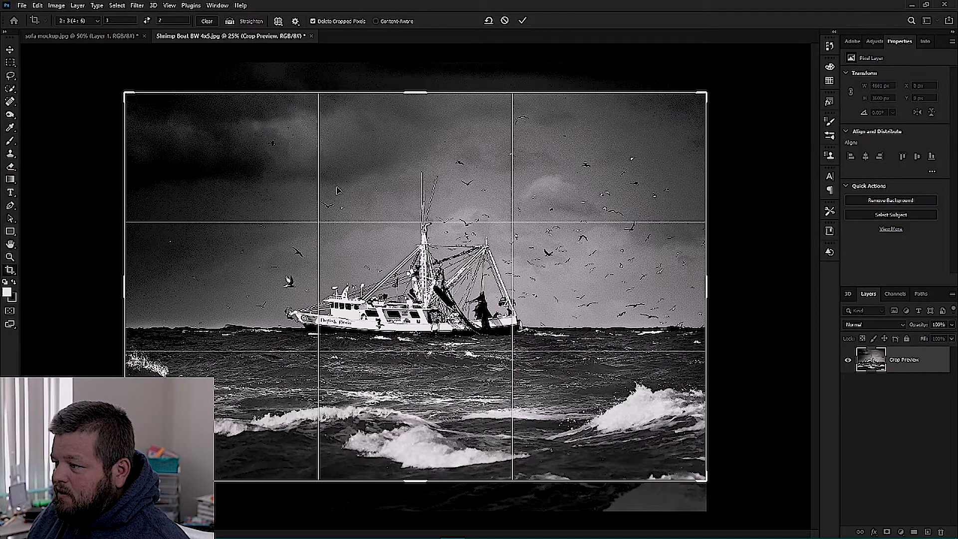
pyautogui.moveTo(391, 209)
pyautogui.mouseDown()
pyautogui.moveTo(394, 225)
pyautogui.moveTo(399, 189)
pyautogui.mouseUp()
pyautogui.click(523, 21)
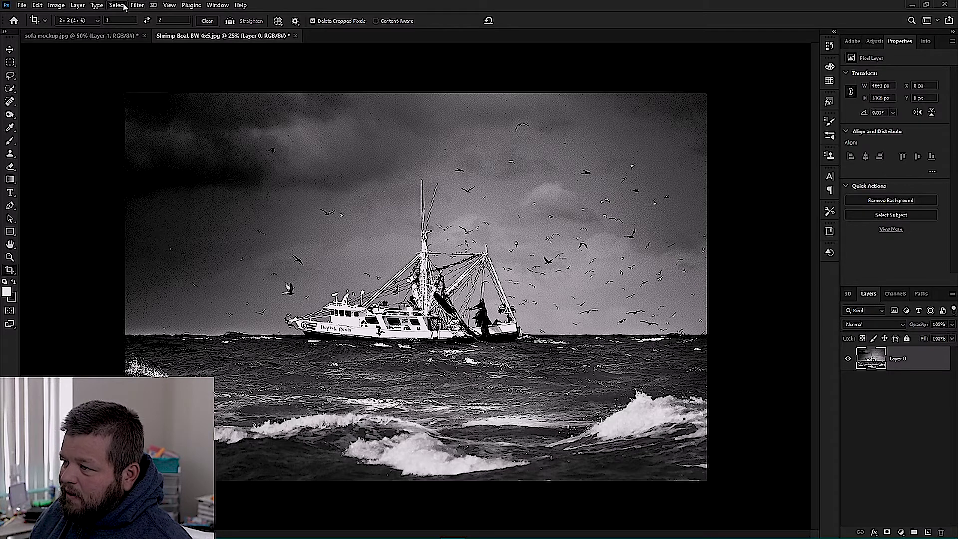
# Select the whole boat photo and paste it onto a new layer in the sofa mockup.
pyautogui.hotkey('ctrl', 'a')
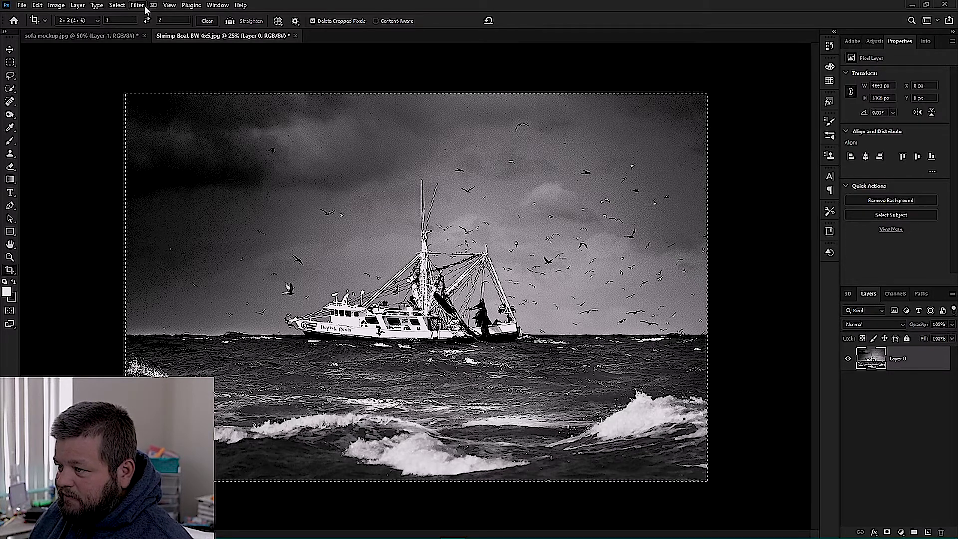
pyautogui.click(88, 37)
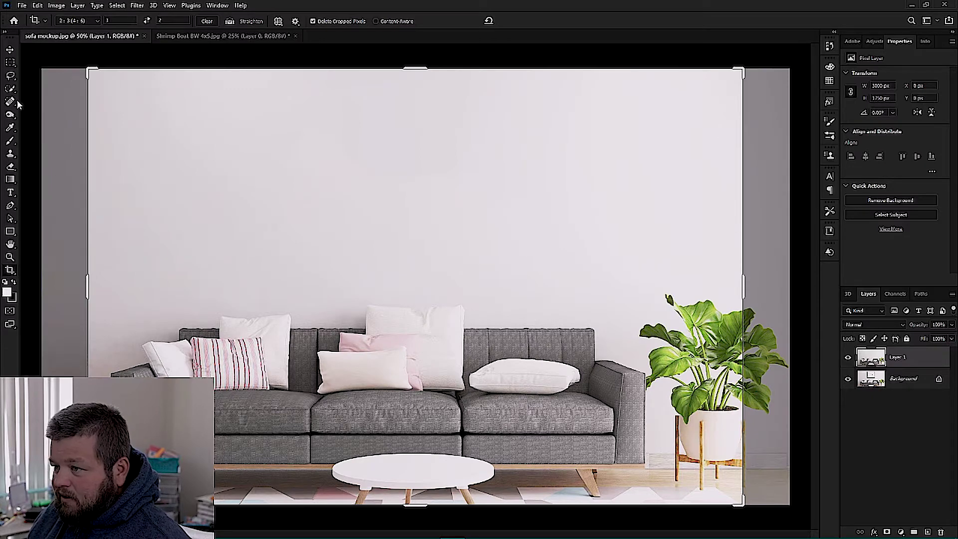
pyautogui.click(9, 50)
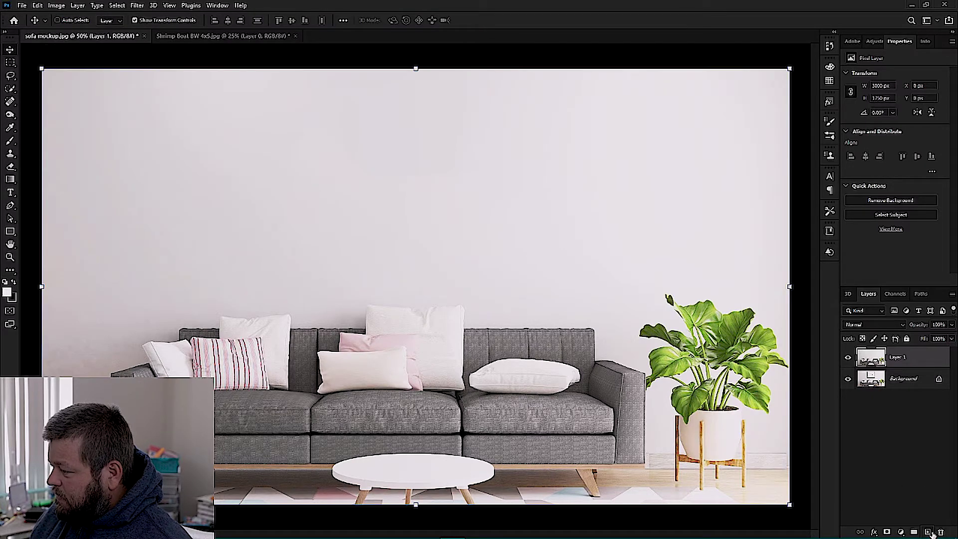
pyautogui.click(927, 532)
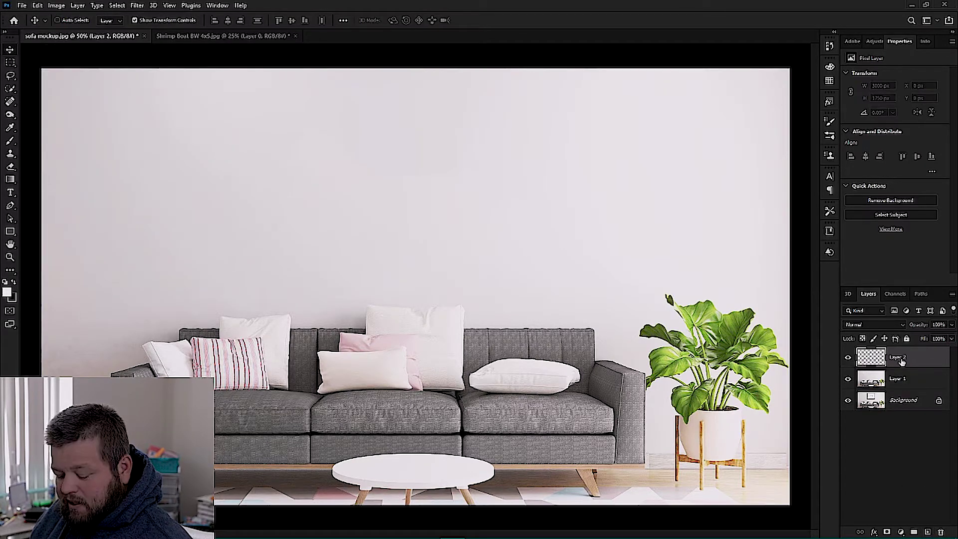
pyautogui.hotkey('ctrl', 'v')
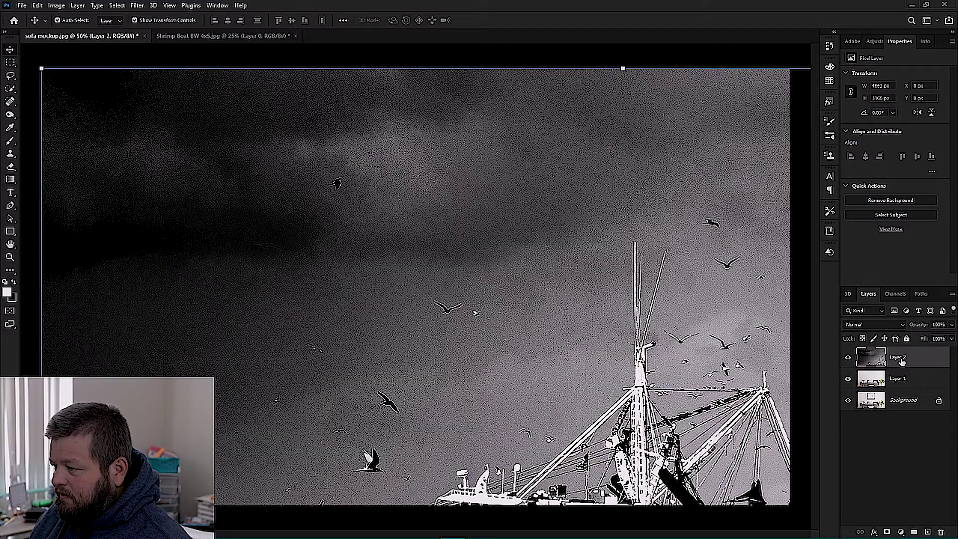
# Scale the pasted boat photo down to fit the wall, then fit the mockup on screen.
pyautogui.hotkey('ctrl', '-')
pyautogui.hotkey('ctrl', '-')
pyautogui.hotkey('ctrl', '-')
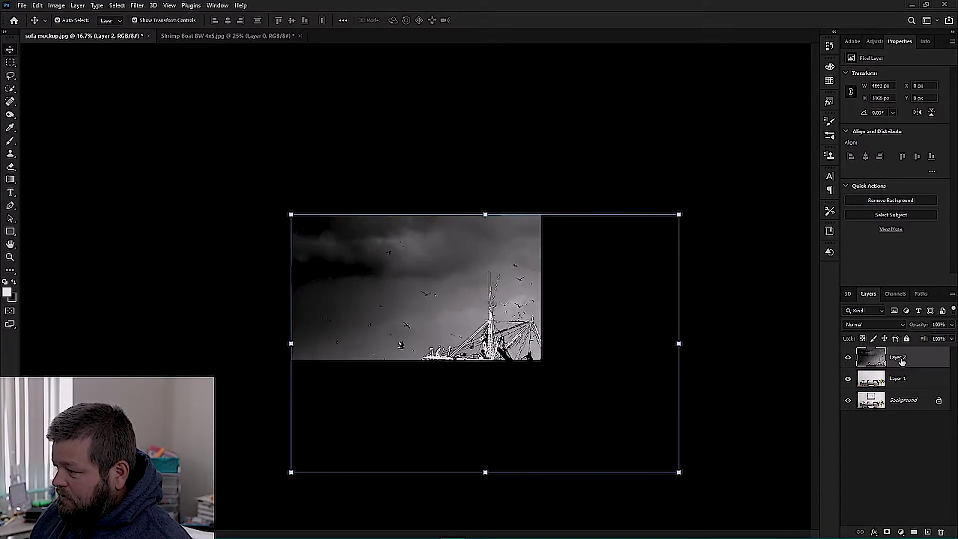
pyautogui.moveTo(484, 215); pyautogui.dragTo(415, 260)
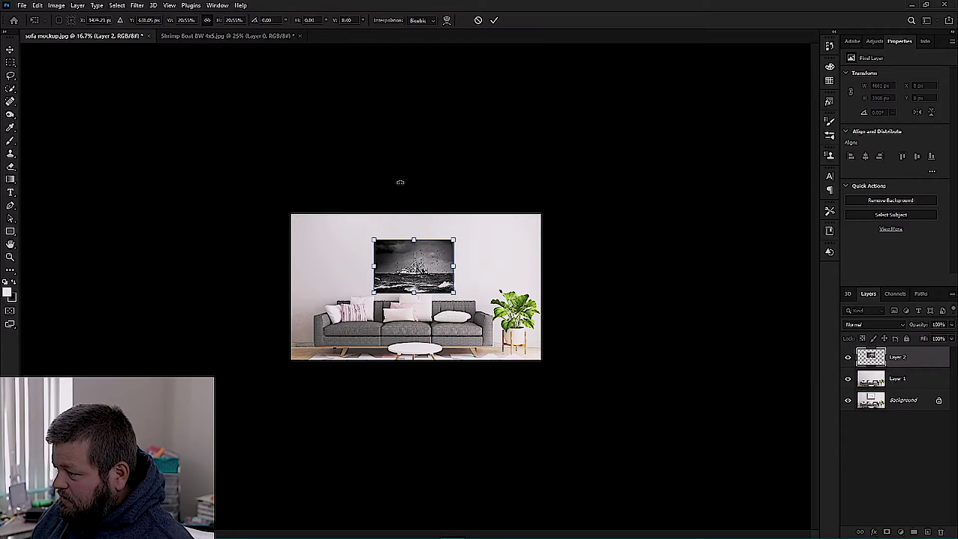
pyautogui.hotkey('ctrl', '1')
pyautogui.hotkey('ctrl', '0')
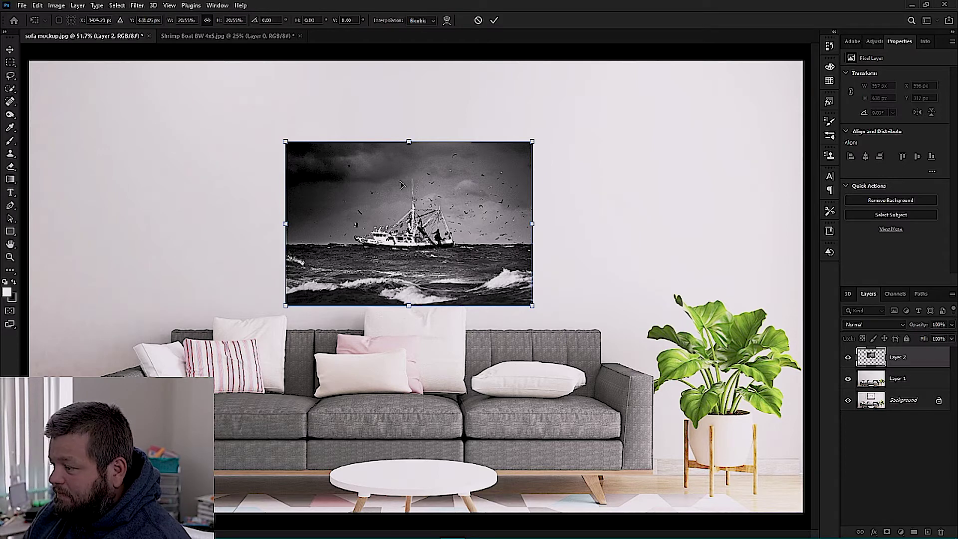
# Resize and move the boat picture to about 16.9%, centered high on the wall above the sofa.
pyautogui.moveTo(405, 198); pyautogui.dragTo(407, 169)
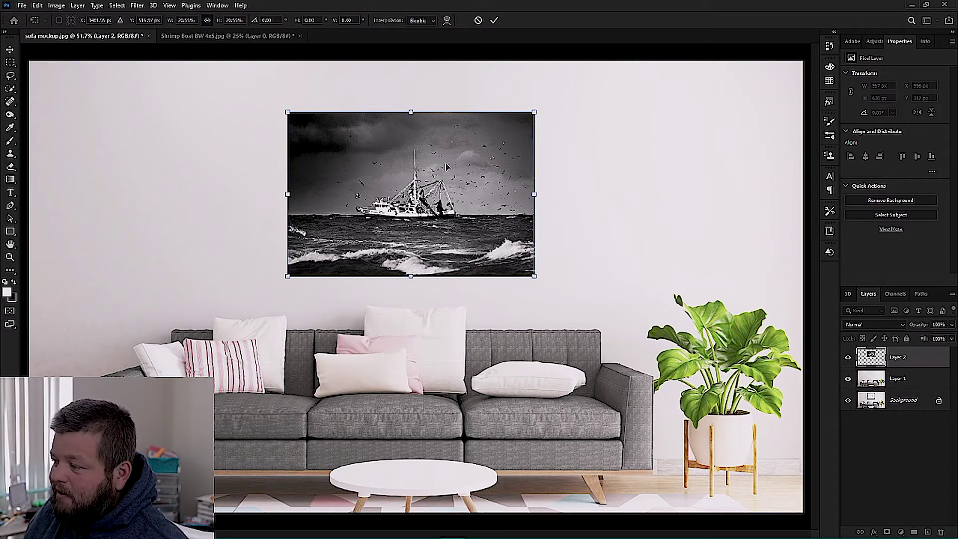
pyautogui.moveTo(410, 274); pyautogui.dragTo(410, 421)
pyautogui.moveTo(449, 229); pyautogui.dragTo(450, 279)
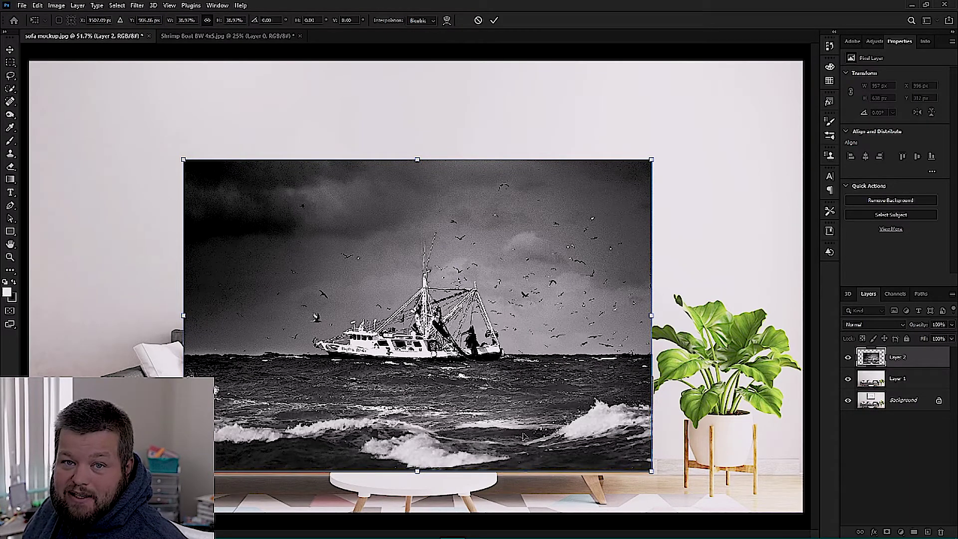
pyautogui.moveTo(418, 160); pyautogui.dragTo(417, 453)
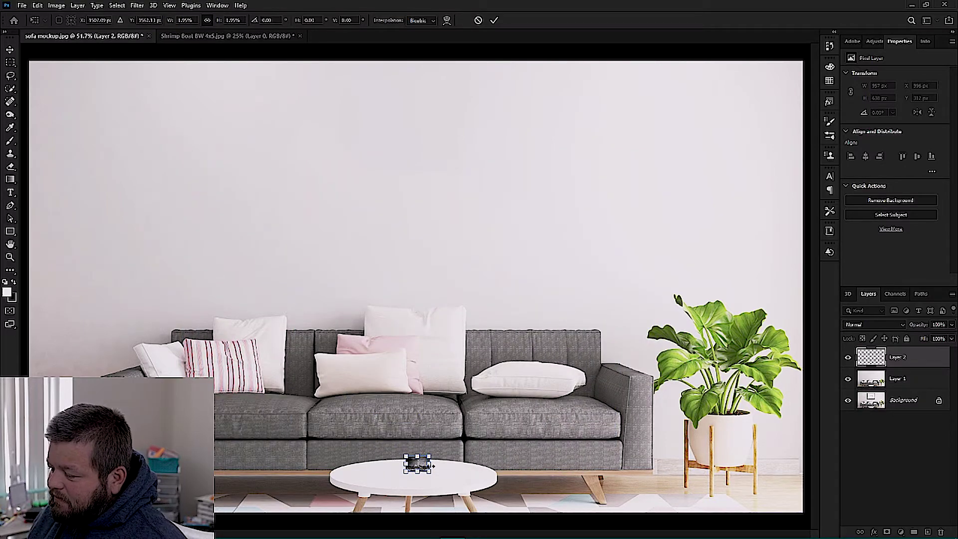
pyautogui.moveTo(424, 468); pyautogui.dragTo(415, 231)
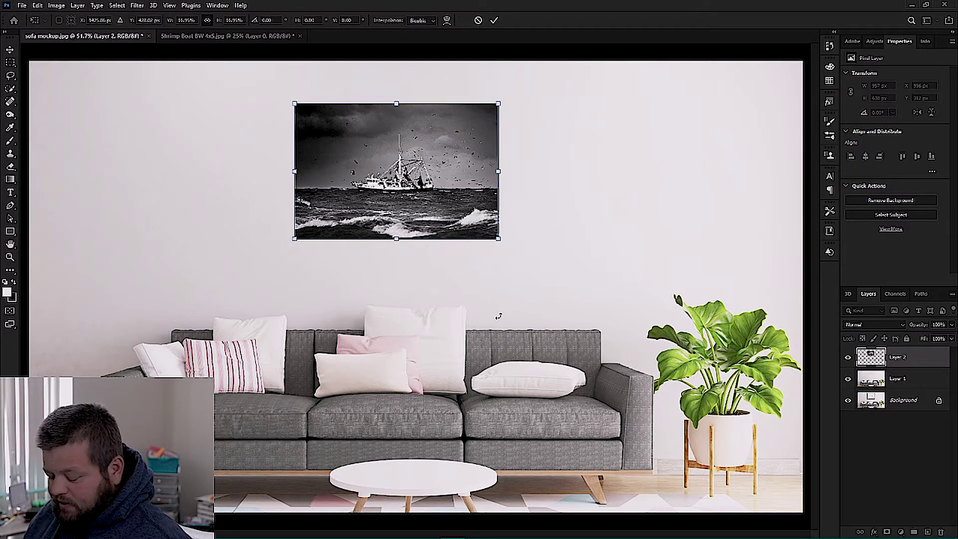
pyautogui.hotkey('ctrl', '+')
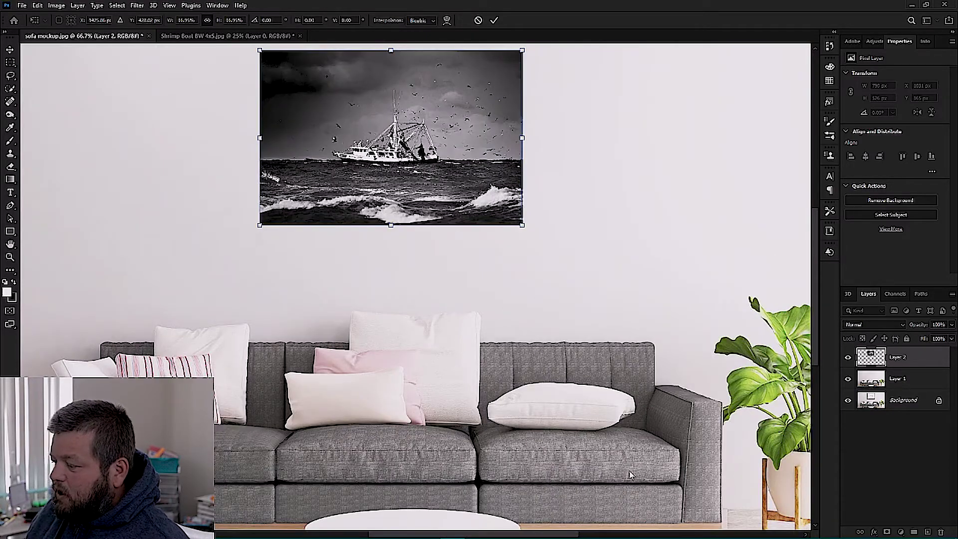
pyautogui.moveTo(818, 319); pyautogui.dragTo(816, 344)
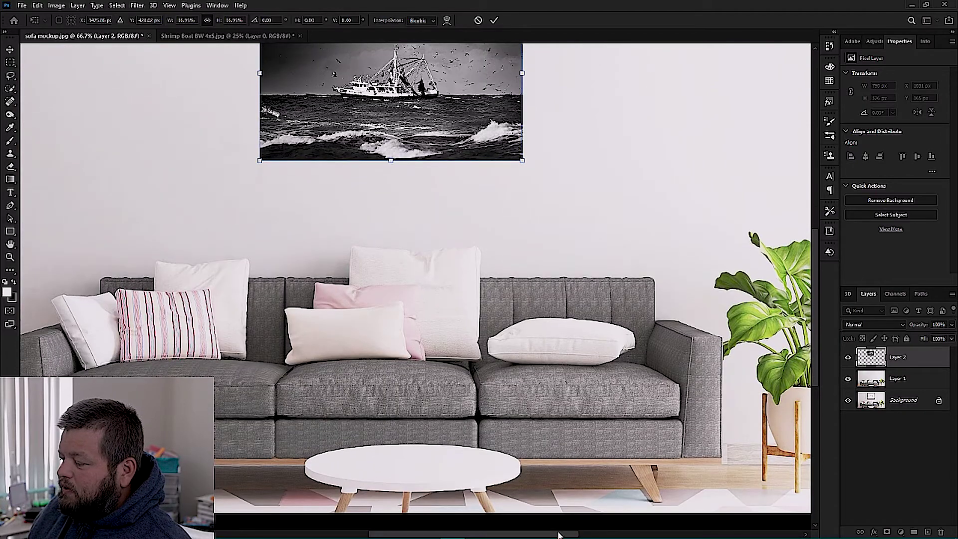
pyautogui.moveTo(559, 535); pyautogui.dragTo(551, 530)
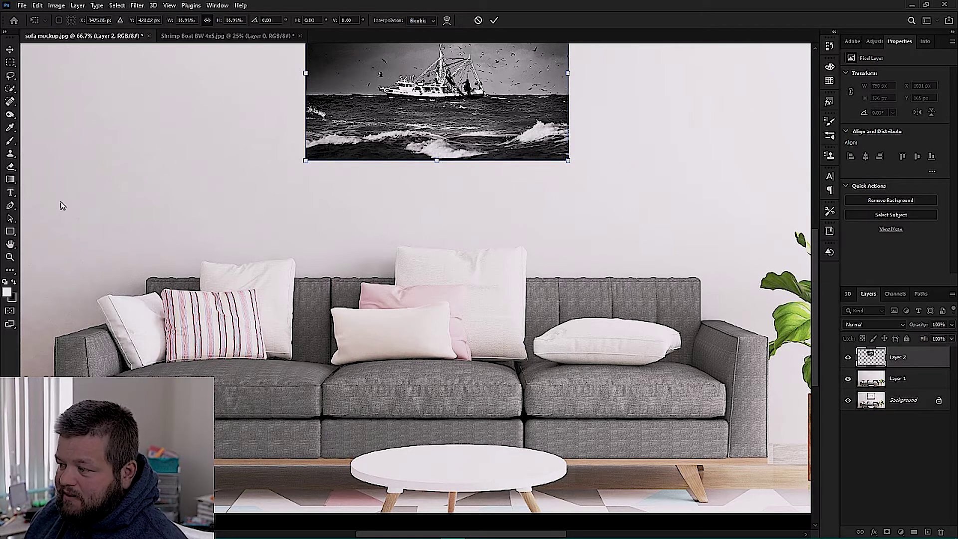
# Make Layer 1 active and open Image > Analysis > Set Measurement Scale > Custom.
pyautogui.click(57, 7)
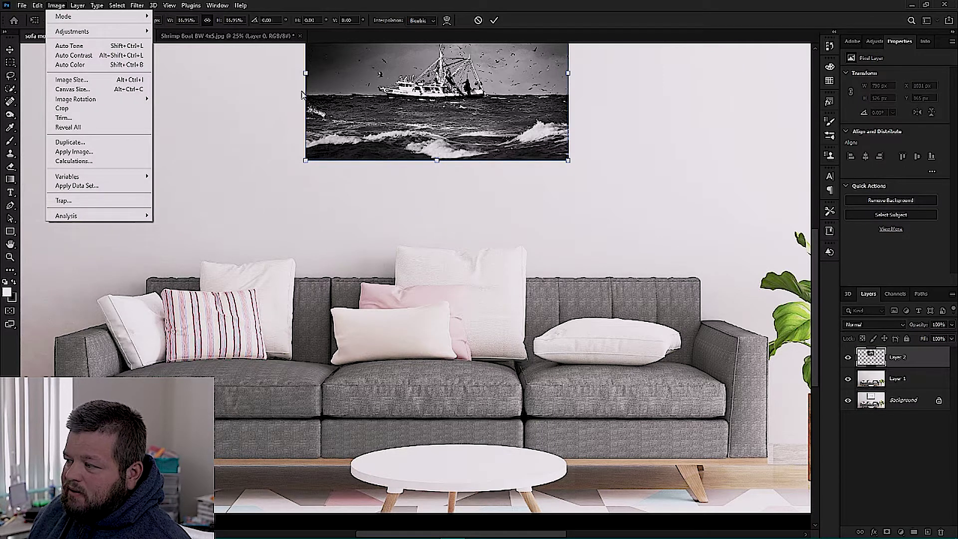
pyautogui.click(910, 388)
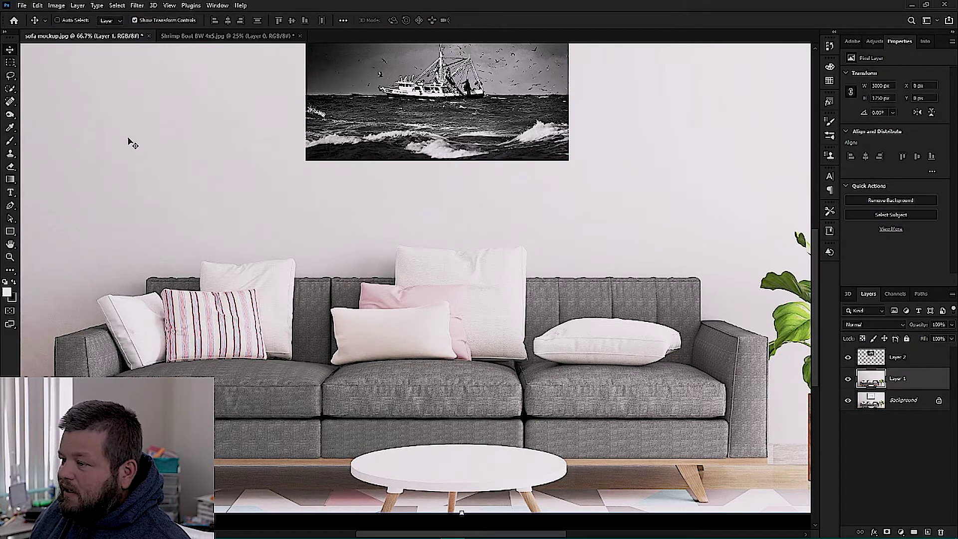
pyautogui.click(51, 6)
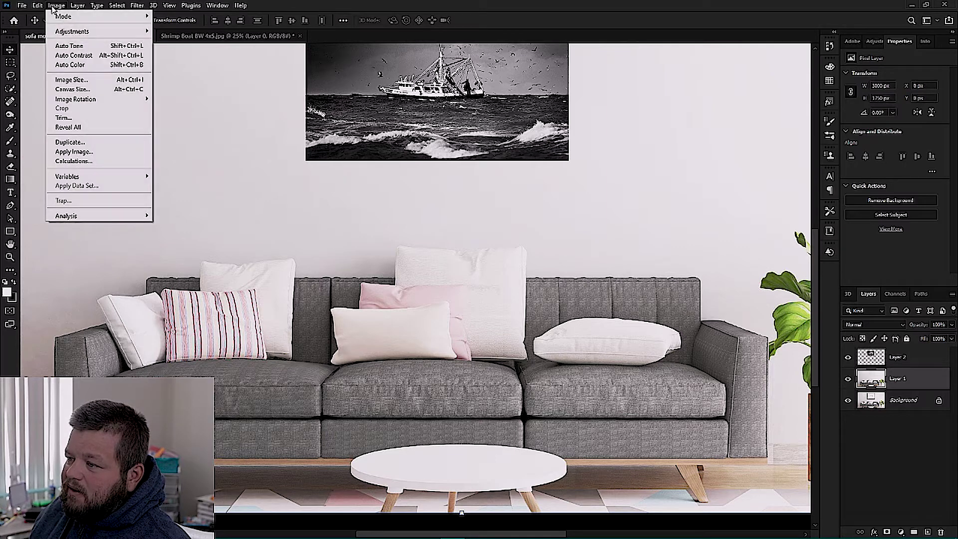
pyautogui.moveTo(102, 218)
pyautogui.moveTo(215, 216)
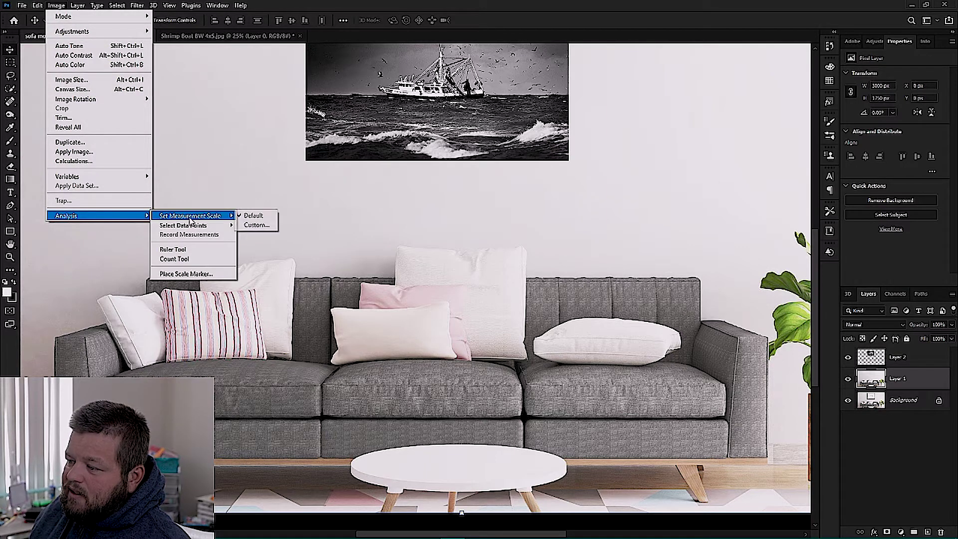
pyautogui.click(255, 225)
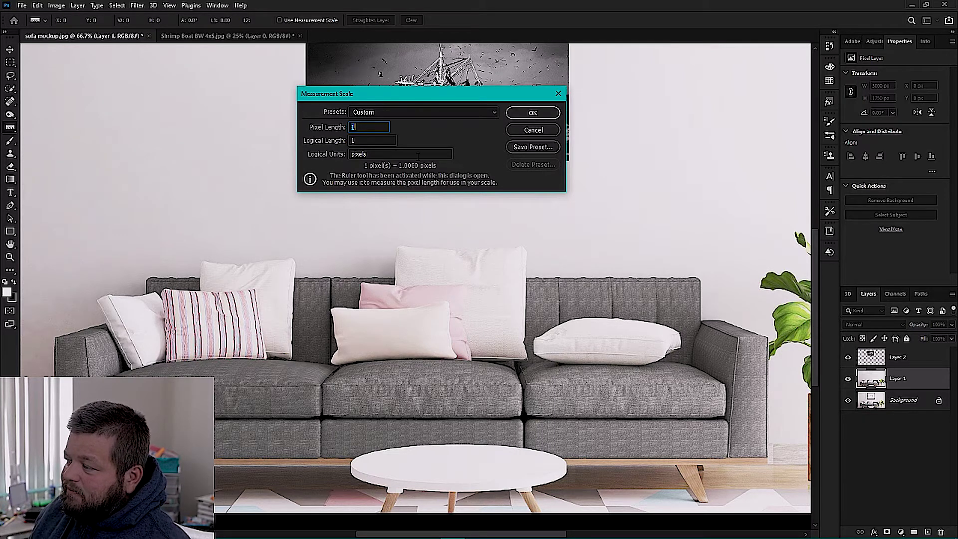
pyautogui.moveTo(423, 96); pyautogui.dragTo(435, 81)
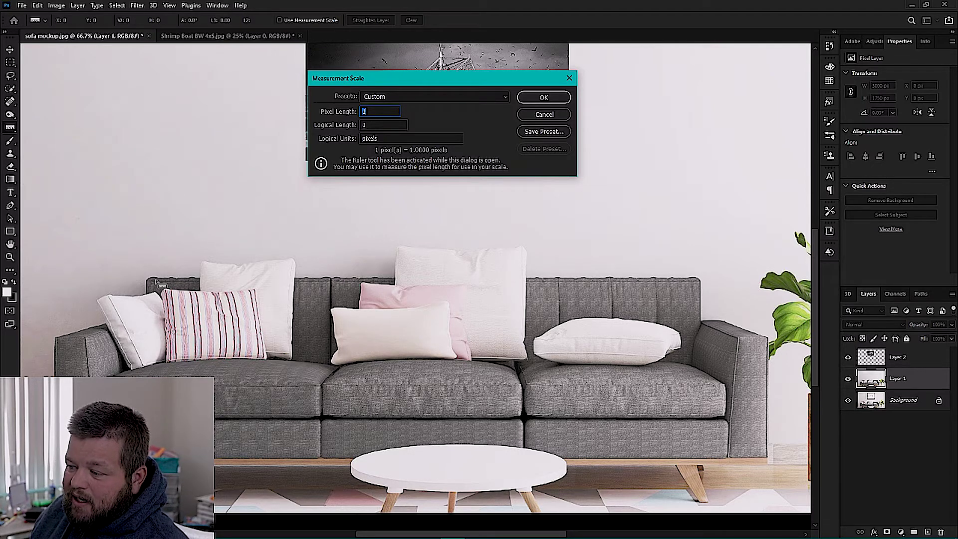
# Draw a level measuring line across the sofa's top edge, corner to corner (1632 pixels).
pyautogui.moveTo(148, 279); pyautogui.dragTo(697, 280)
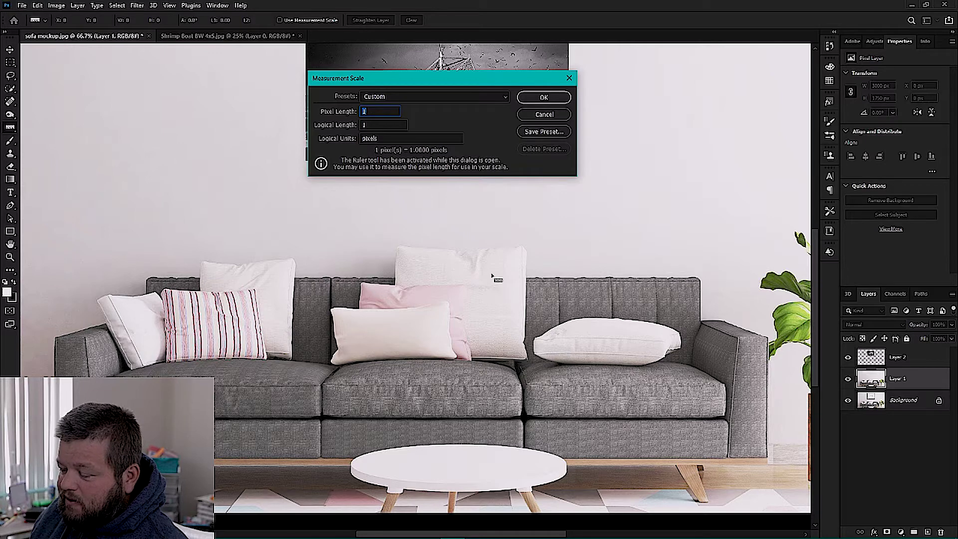
pyautogui.moveTo(56, 338); pyautogui.dragTo(772, 344)
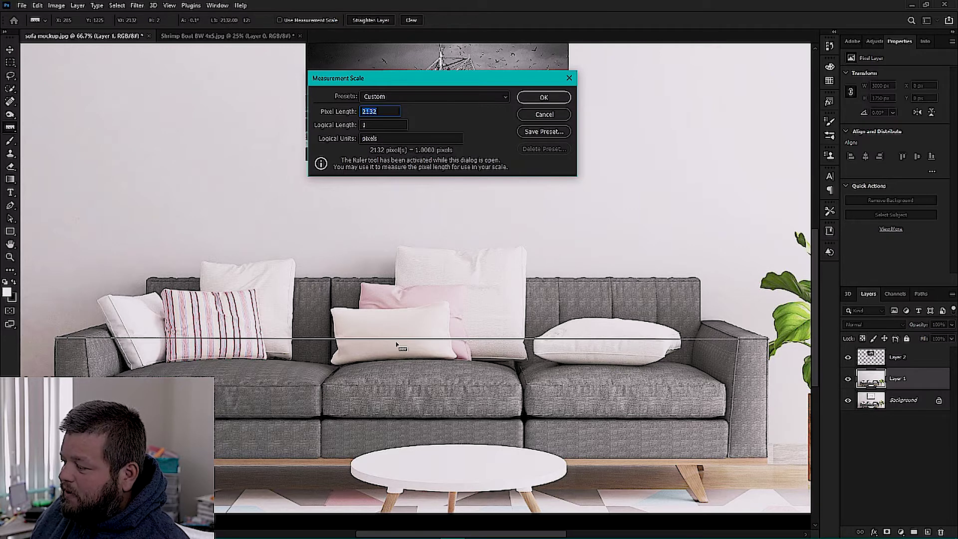
pyautogui.click(57, 340)
pyautogui.moveTo(59, 340); pyautogui.dragTo(150, 280)
pyautogui.scroll(1, 149, 282)
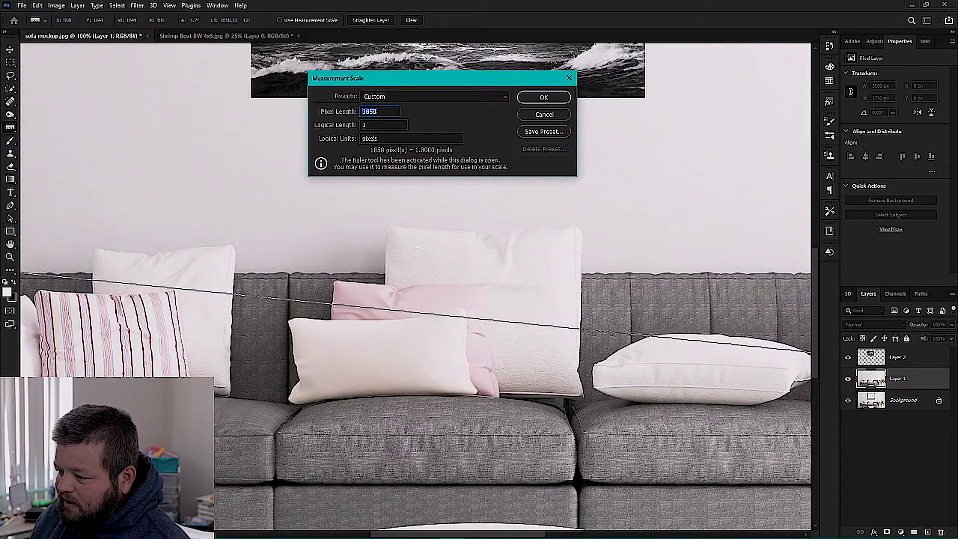
pyautogui.moveTo(212, 402); pyautogui.dragTo(408, 416)
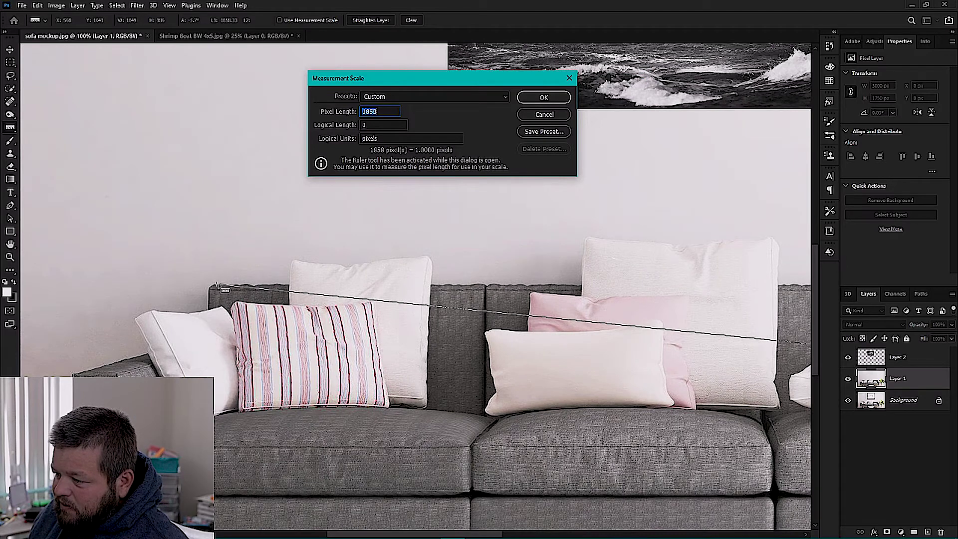
pyautogui.moveTo(217, 285); pyautogui.dragTo(217, 286)
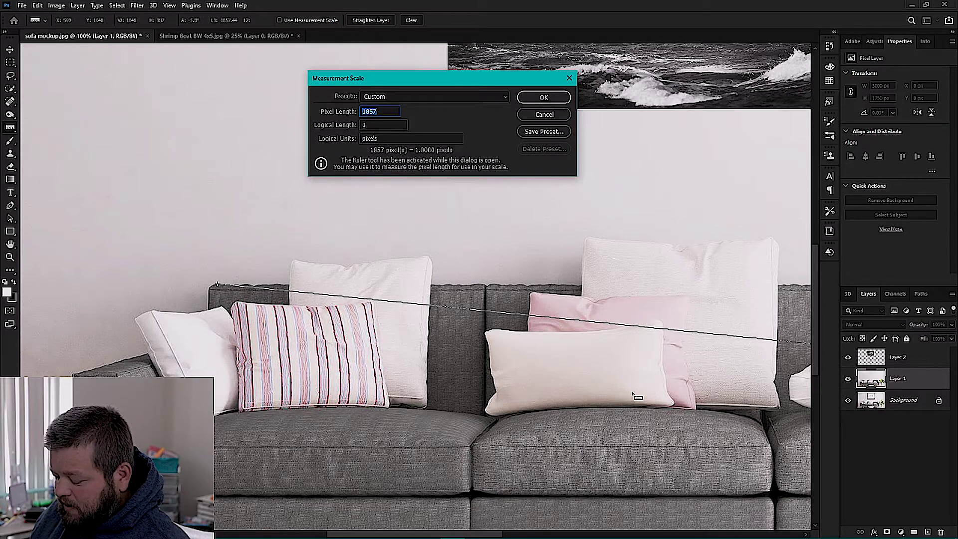
pyautogui.moveTo(648, 391); pyautogui.dragTo(160, 370)
pyautogui.moveTo(296, 274); pyautogui.dragTo(300, 280)
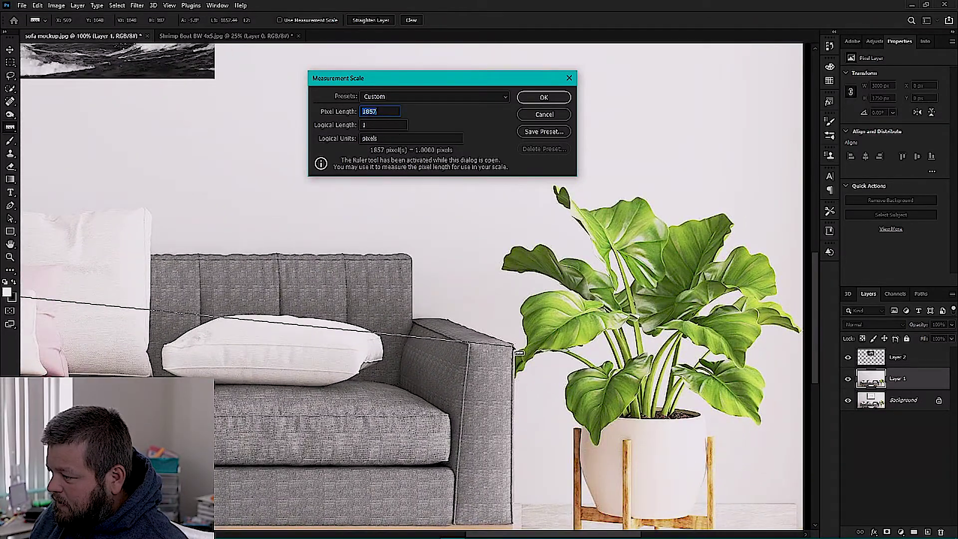
pyautogui.moveTo(515, 349); pyautogui.dragTo(405, 262)
pyautogui.press('shift')
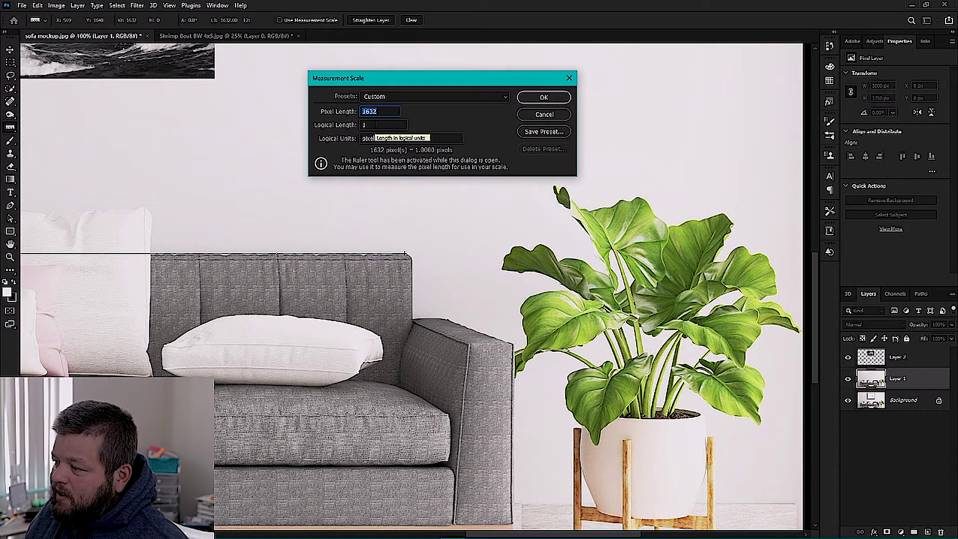
# Enter a logical length of 84 with units set to inches.
pyautogui.press('Tab')
pyautogui.write('84')
pyautogui.press('Tab')
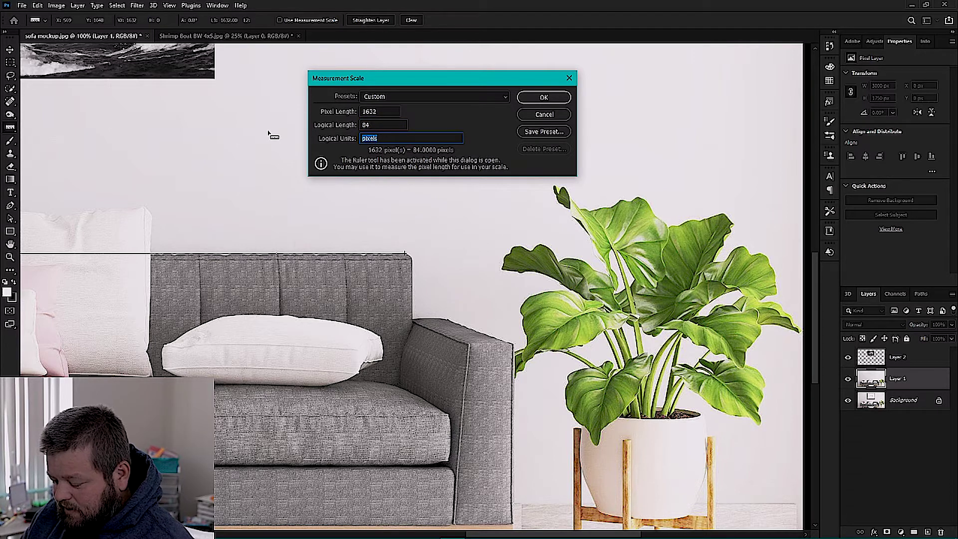
pyautogui.write('inches')
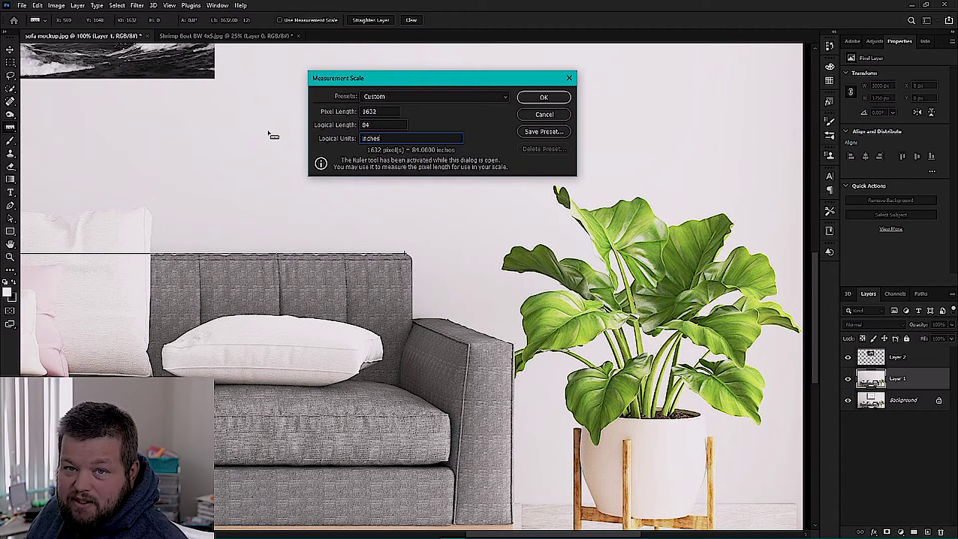
# Confirm the 1632 px = 84 inches scale and zoom back out to the whole wall.
pyautogui.click(544, 97)
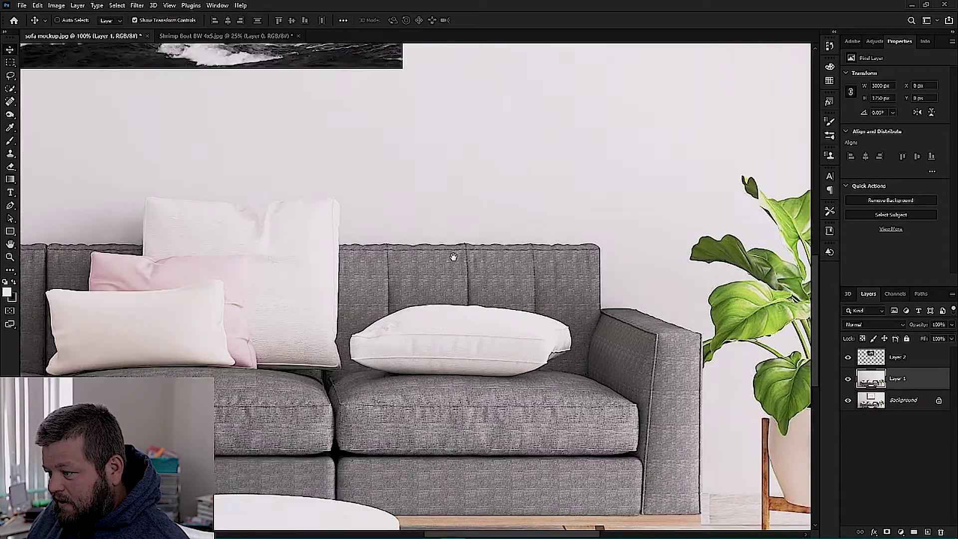
pyautogui.moveTo(212, 273); pyautogui.dragTo(486, 257)
pyautogui.hotkey('ctrl', '-')
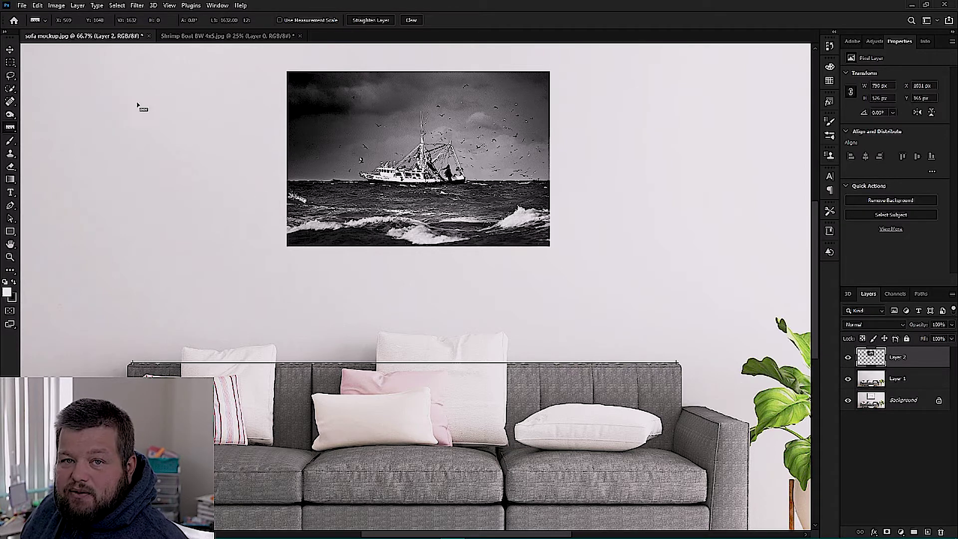
# Select the Ruler Tool from the eyedropper tool group.
pyautogui.rightClick(10, 128)
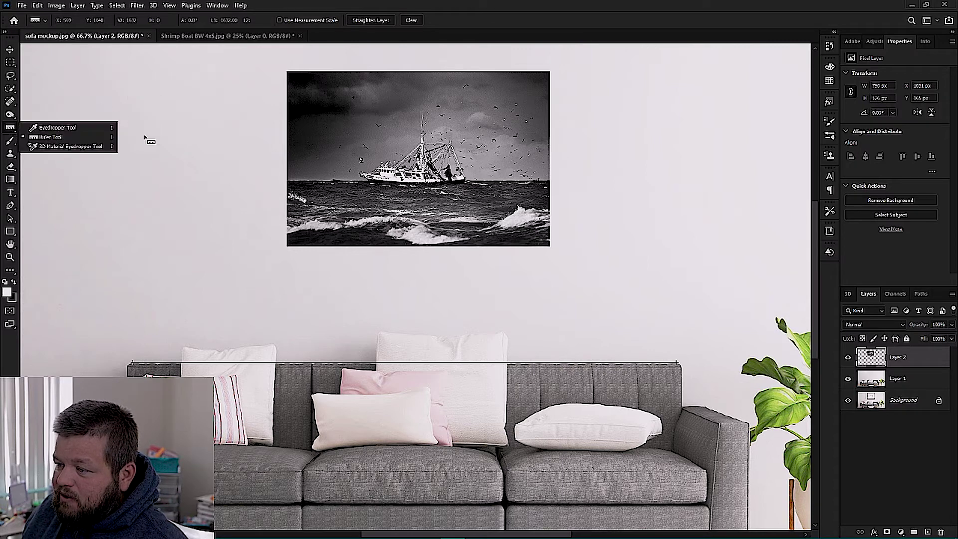
pyautogui.click(54, 141)
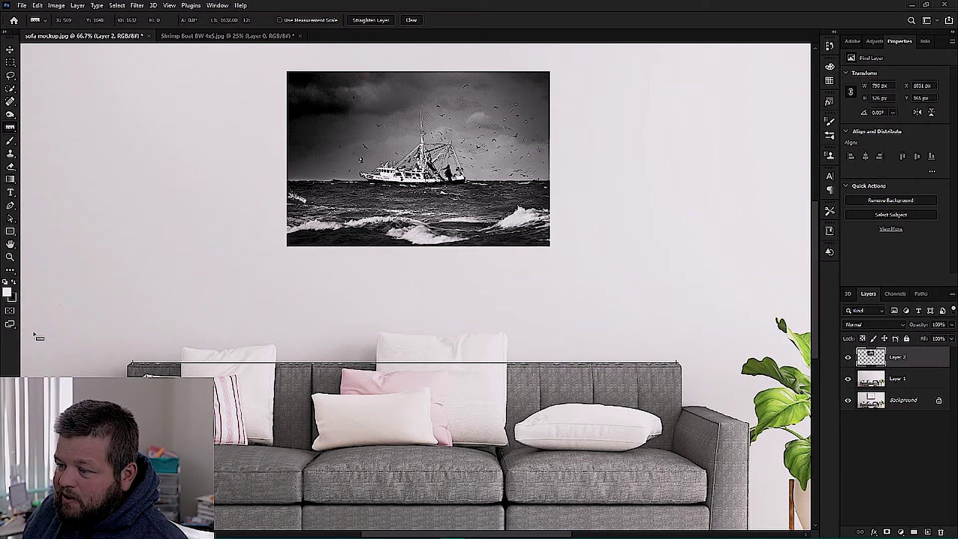
pyautogui.click(11, 271)
pyautogui.click(50, 298)
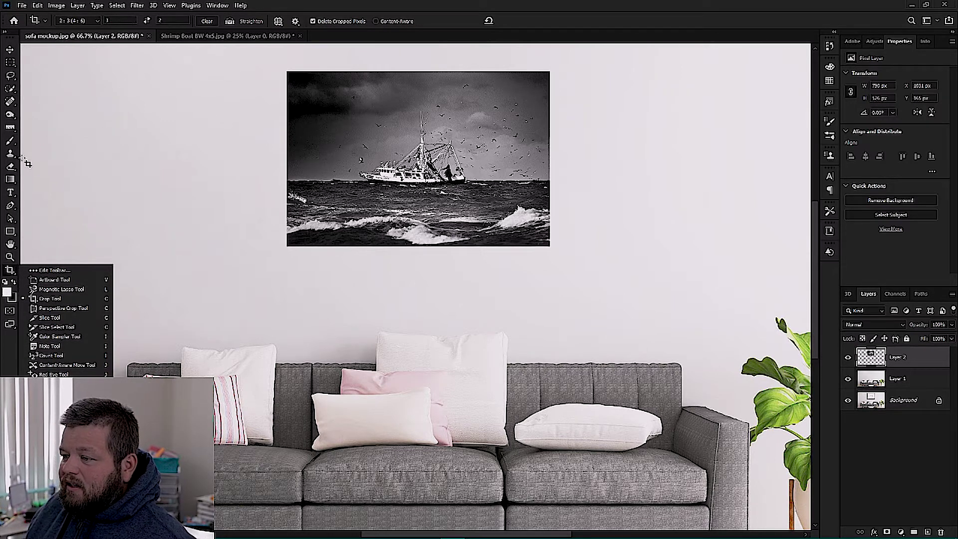
pyautogui.click(10, 128)
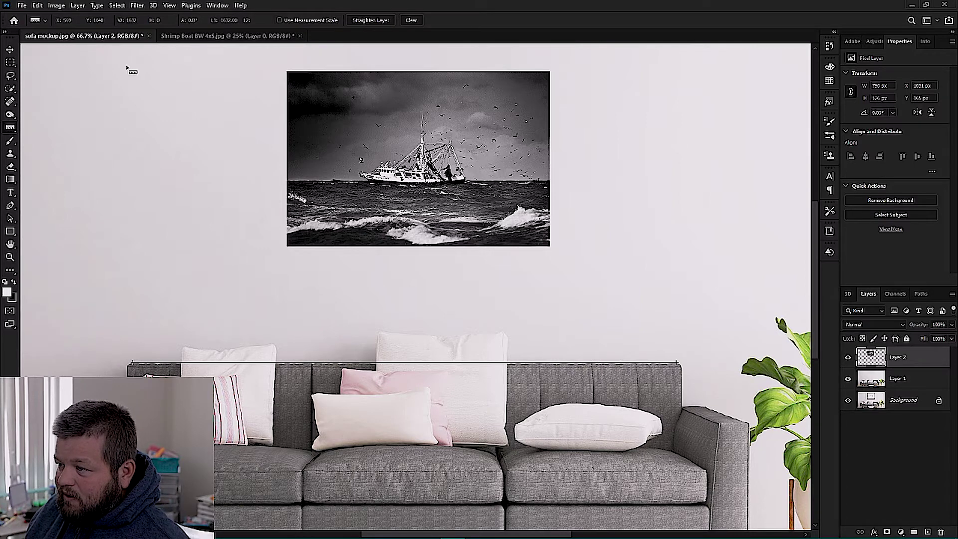
# Measure across the wall toward the boat picture, reading the length in inches, then in pixels.
pyautogui.moveTo(75, 203); pyautogui.dragTo(239, 205)
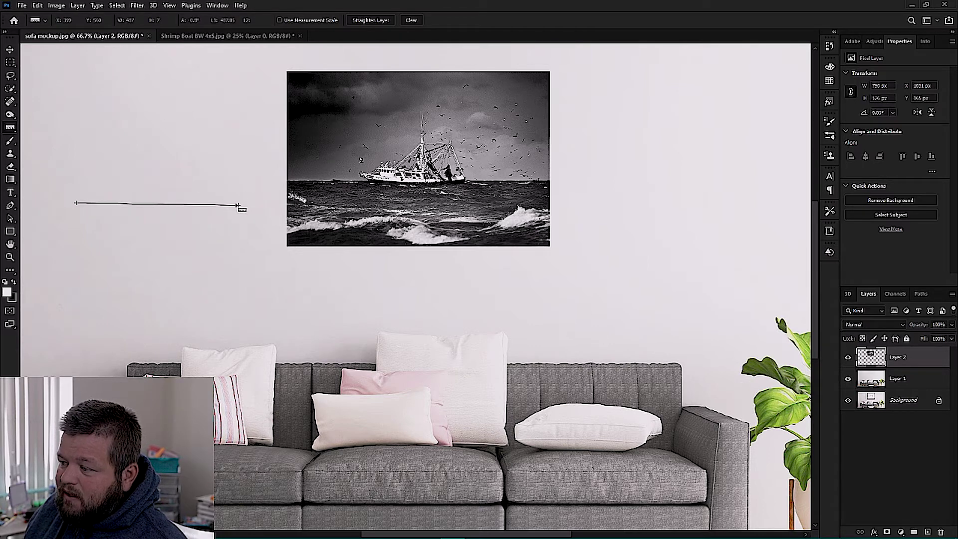
pyautogui.moveTo(239, 205); pyautogui.dragTo(207, 202)
pyautogui.click(279, 20)
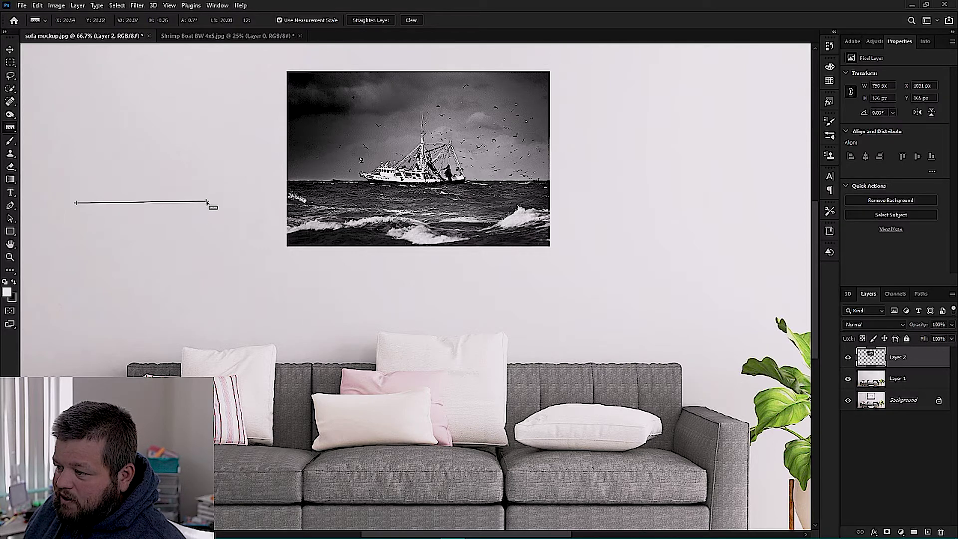
pyautogui.moveTo(207, 202); pyautogui.dragTo(308, 207)
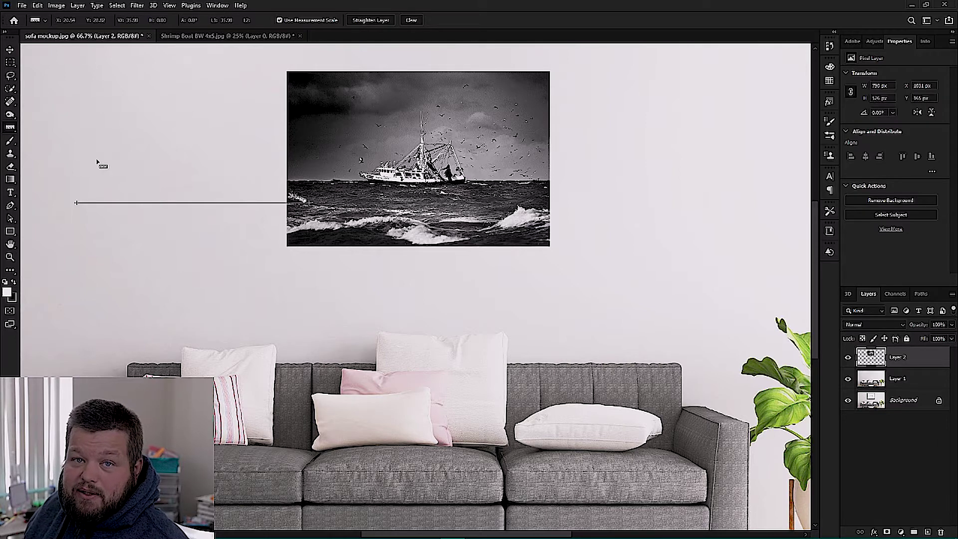
pyautogui.click(280, 20)
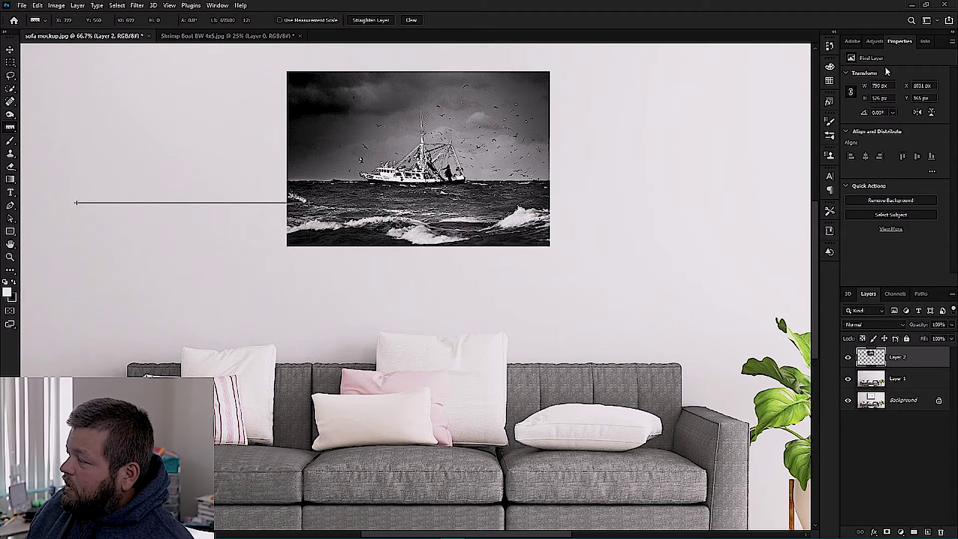
# Set the boat layer's width to 700 px in Properties, scaling it proportionally to 466 px tall.
pyautogui.click(218, 6)
pyautogui.moveTo(241, 6)
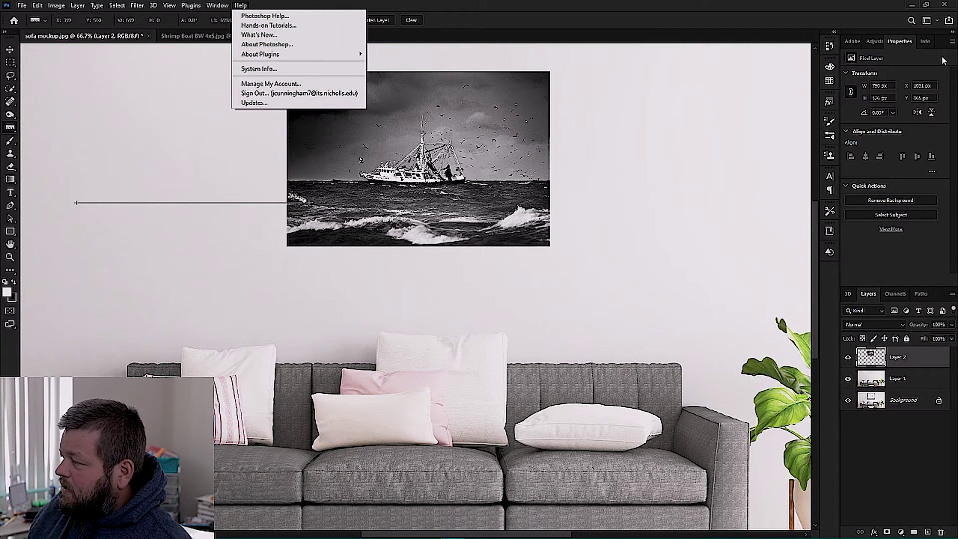
pyautogui.click(877, 86)
pyautogui.doubleClick(877, 86)
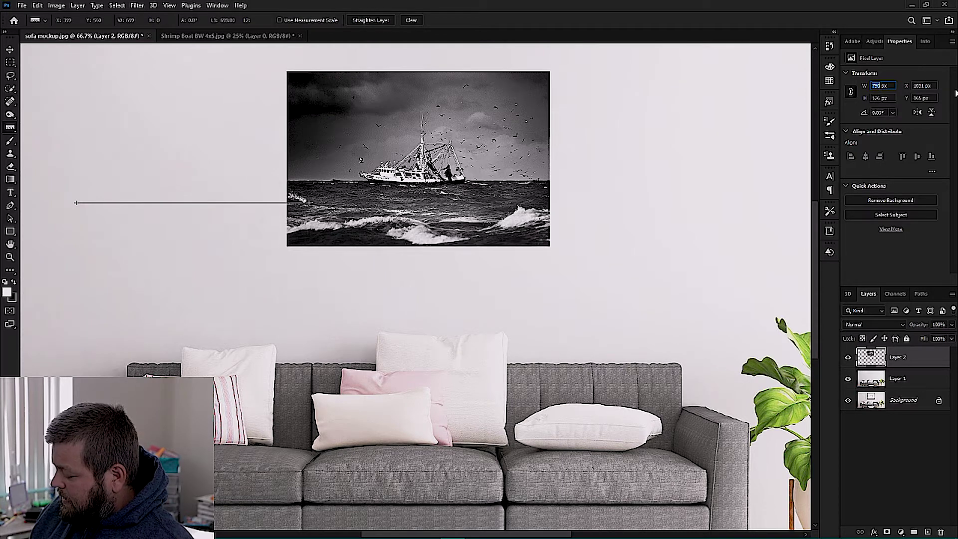
pyautogui.write('7')
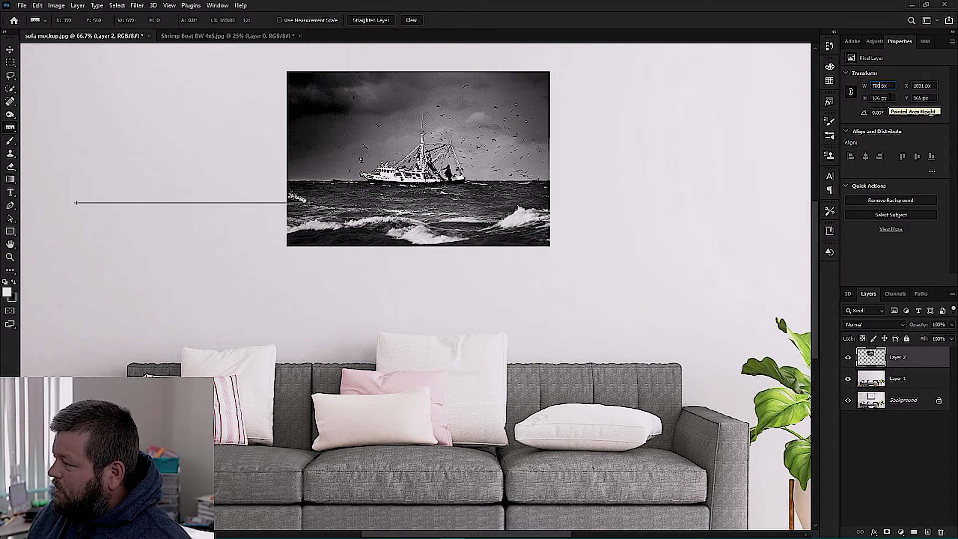
pyautogui.press('Tab')
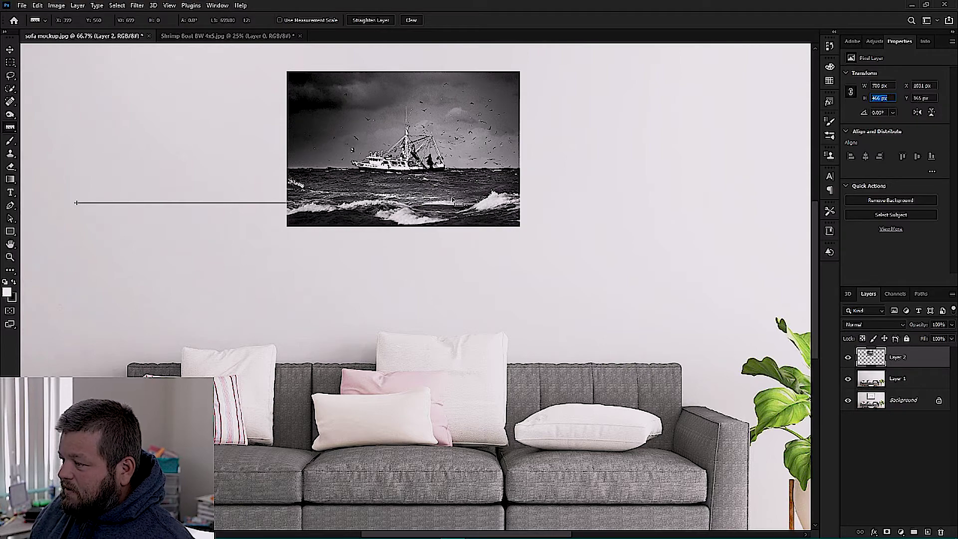
# Move the boat photo lower on the wall and zoom in to 100% on it.
pyautogui.scroll(-3, 382, 162)
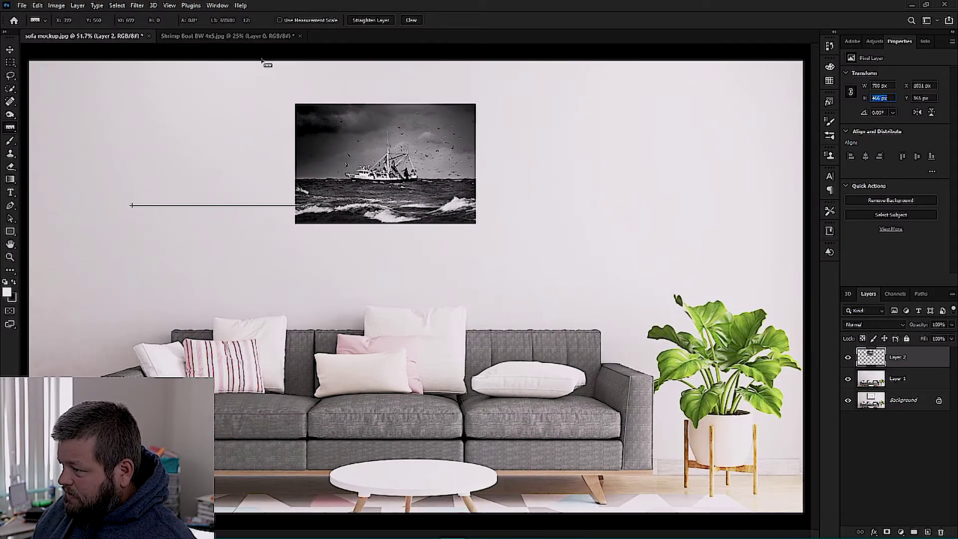
pyautogui.click(10, 49)
pyautogui.moveTo(369, 145); pyautogui.dragTo(379, 188)
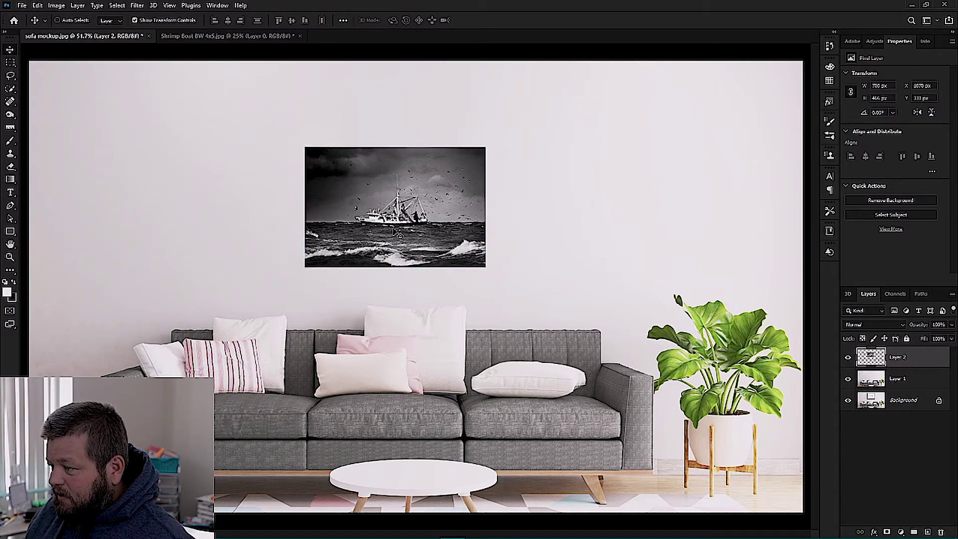
pyautogui.moveTo(392, 231); pyautogui.dragTo(415, 216)
pyautogui.hotkey('ctrl', '1')
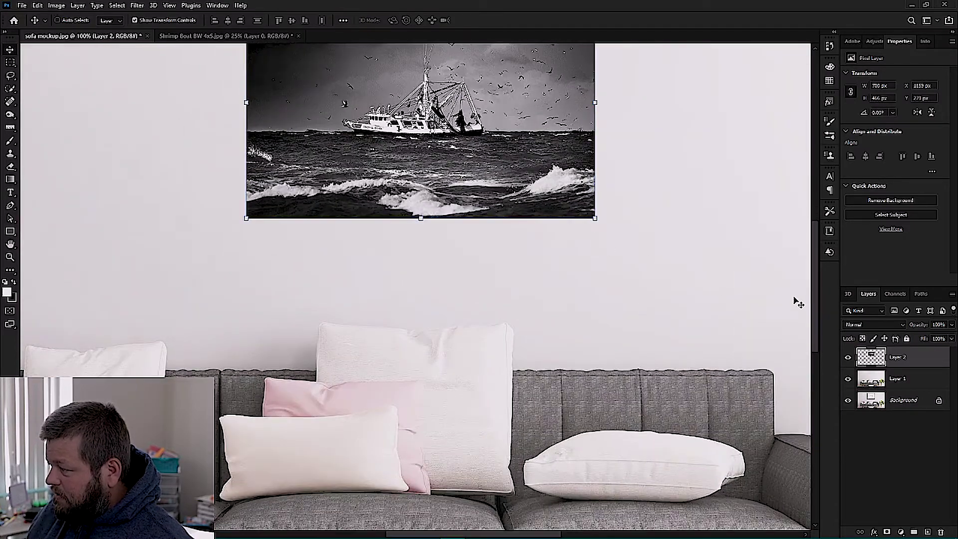
pyautogui.scroll(1, 812, 288)
pyautogui.moveTo(812, 288); pyautogui.dragTo(803, 208)
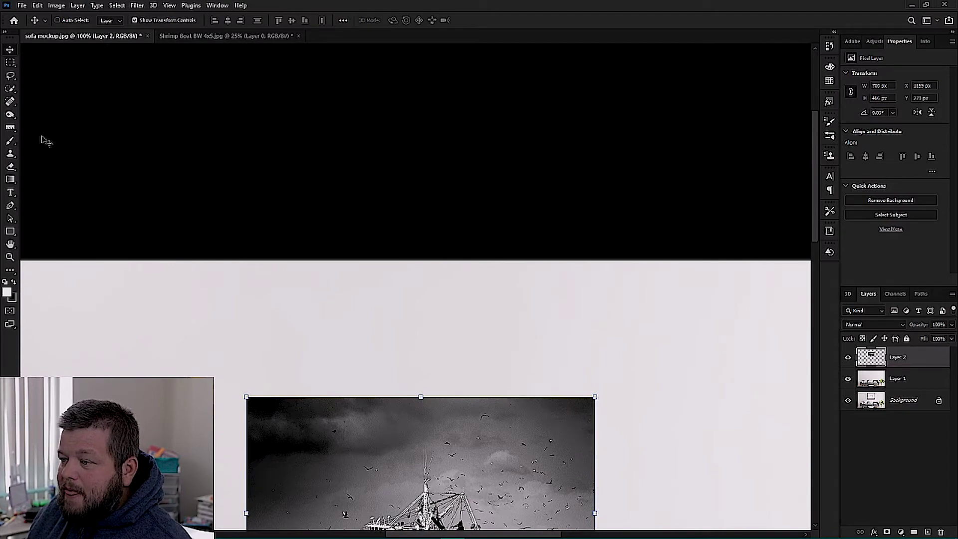
# Measure the photo's right edge with the Ruler, reading 466 pixels as 23.99 inches.
pyautogui.click(10, 128)
pyautogui.moveTo(814, 234); pyautogui.dragTo(802, 299)
pyautogui.hotkey('ctrl', '+')
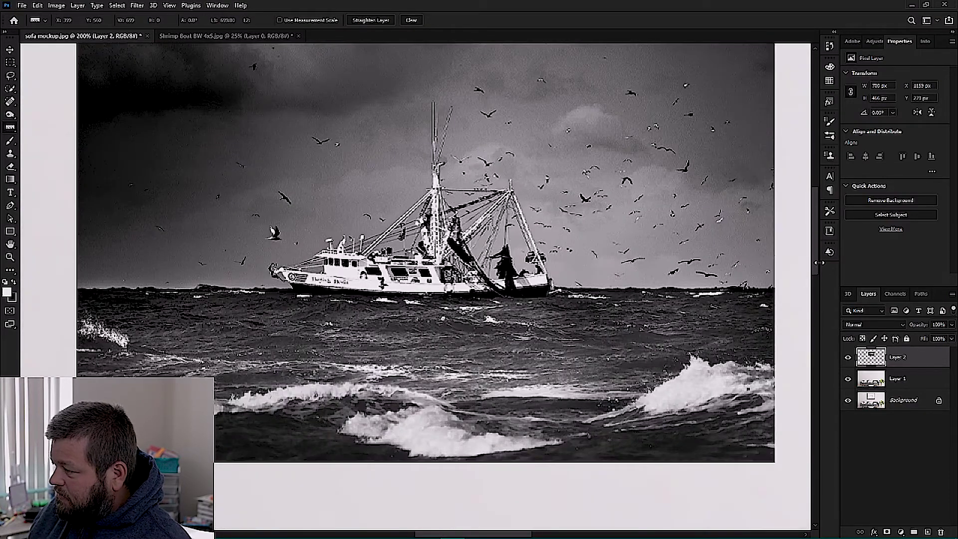
pyautogui.moveTo(818, 261); pyautogui.dragTo(818, 248)
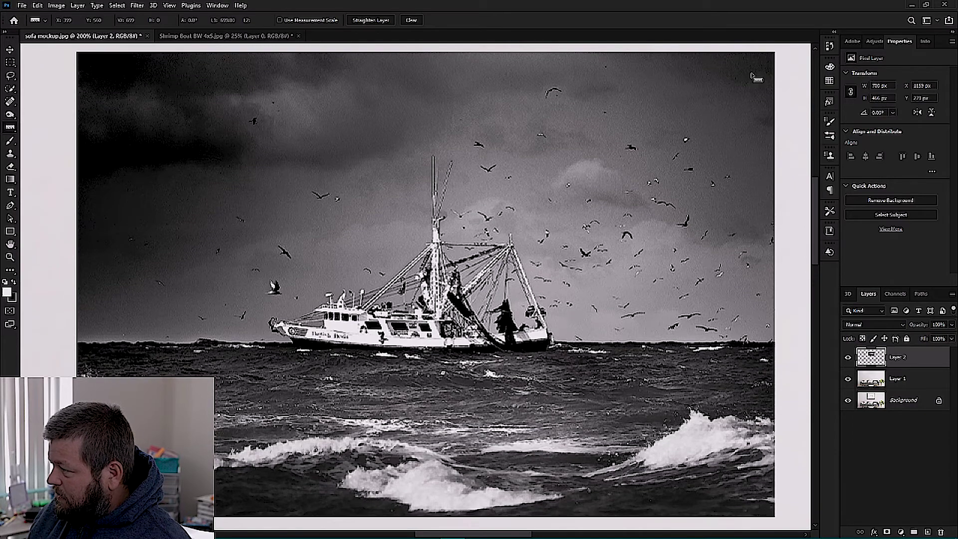
pyautogui.moveTo(773, 52); pyautogui.dragTo(773, 94)
pyautogui.moveTo(772, 54); pyautogui.dragTo(773, 51)
pyautogui.scroll(-1, 818, 202)
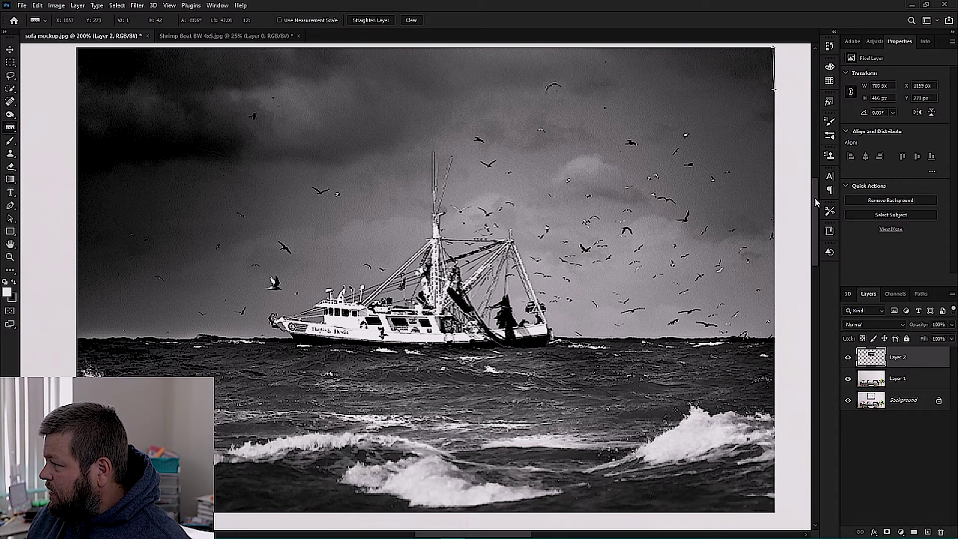
pyautogui.moveTo(776, 93); pyautogui.dragTo(760, 367)
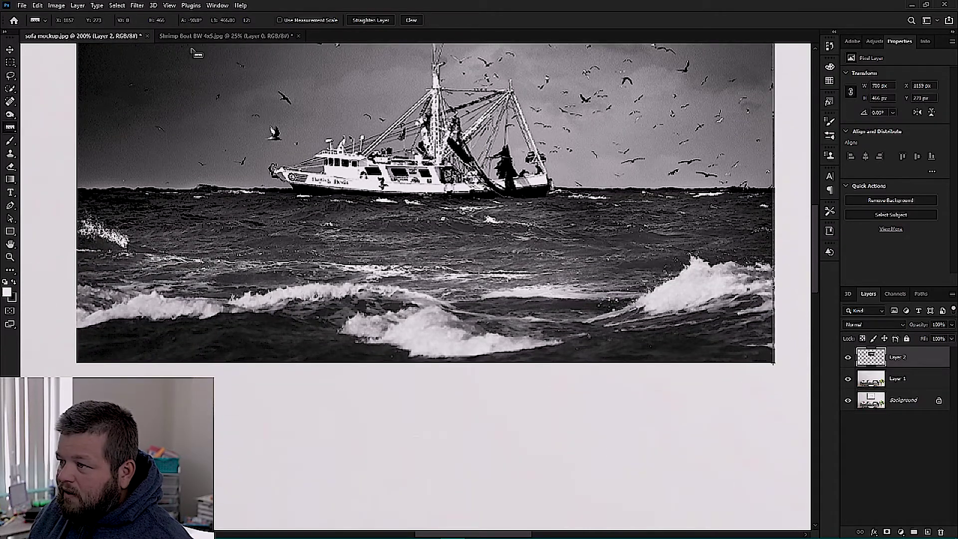
pyautogui.click(279, 20)
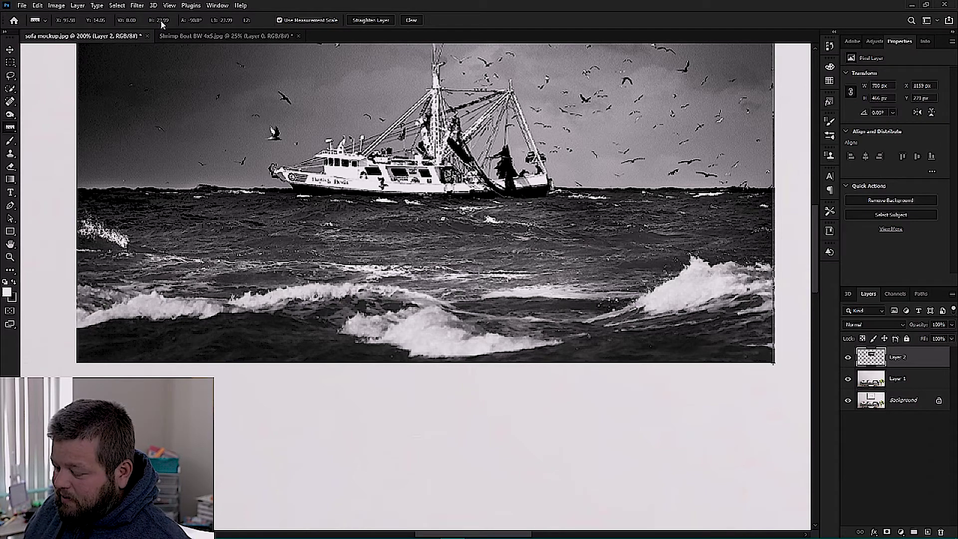
# Move the boat print to the wall's upper left and duplicate it as Layer 2 copy.
pyautogui.hotkey('ctrl', '0')
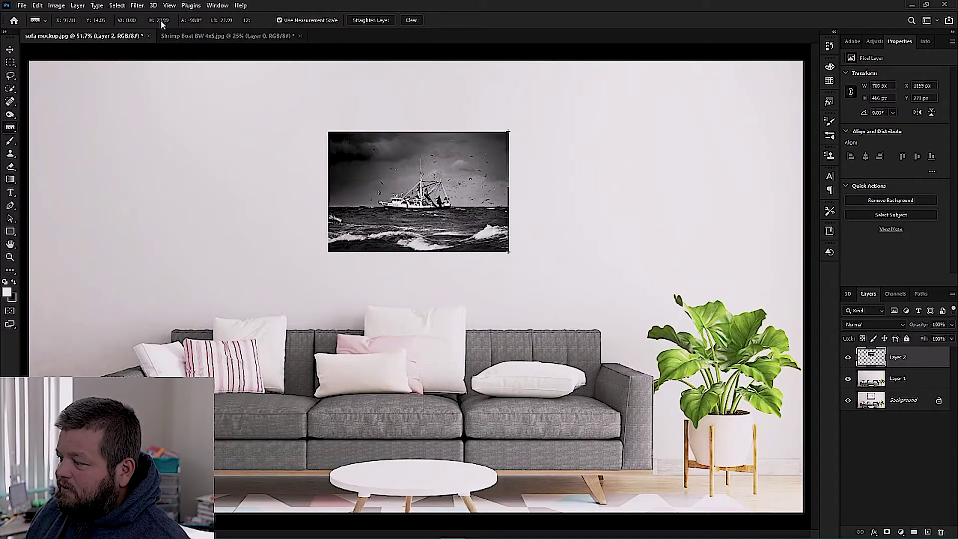
pyautogui.click(9, 50)
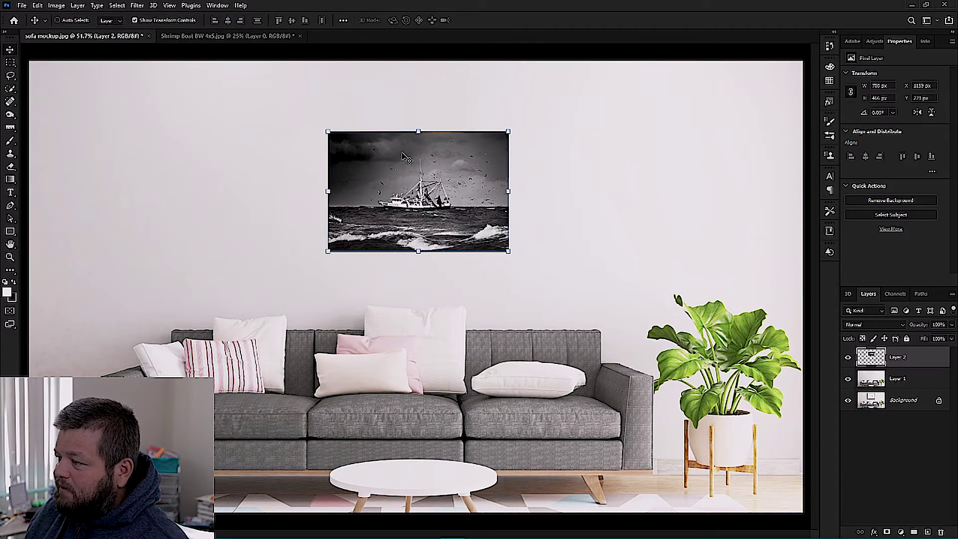
pyautogui.moveTo(403, 157); pyautogui.dragTo(221, 141)
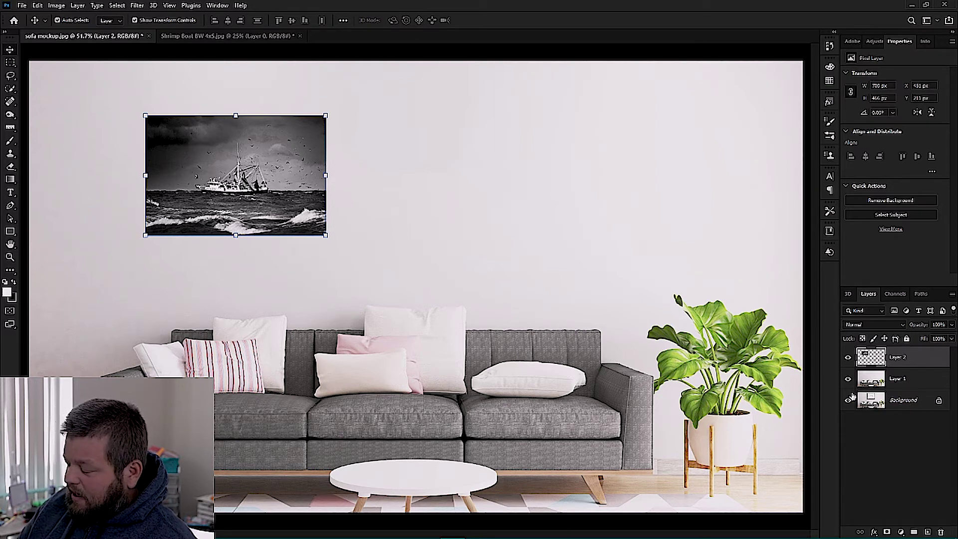
pyautogui.hotkey('ctrl', 'j')
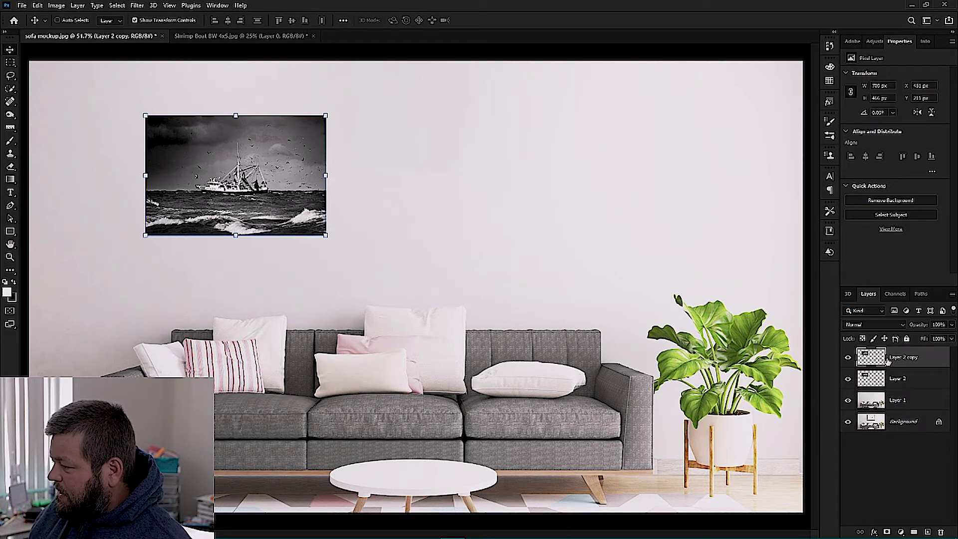
# Draw a level 18-inch measuring line on the wall and read its pixel length, about 350 px.
pyautogui.click(10, 128)
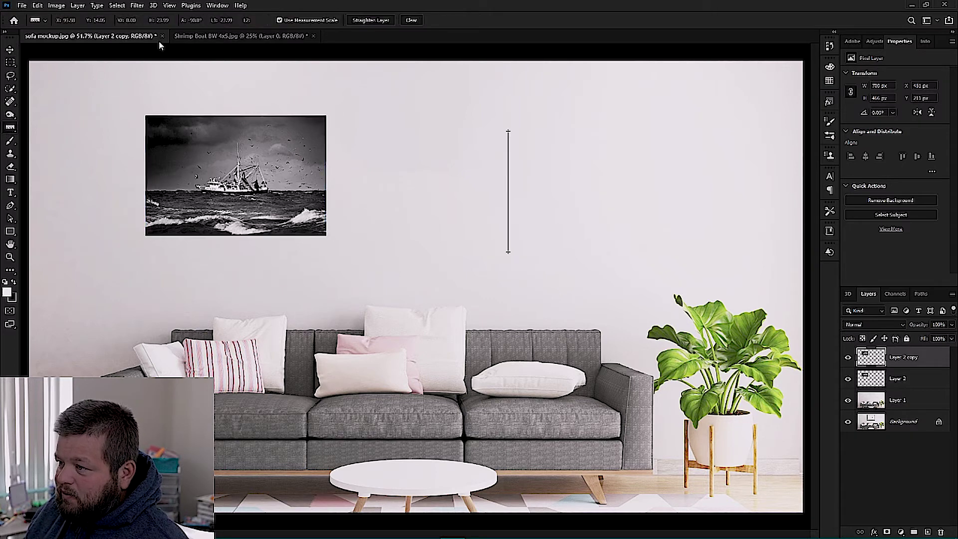
pyautogui.click(278, 20)
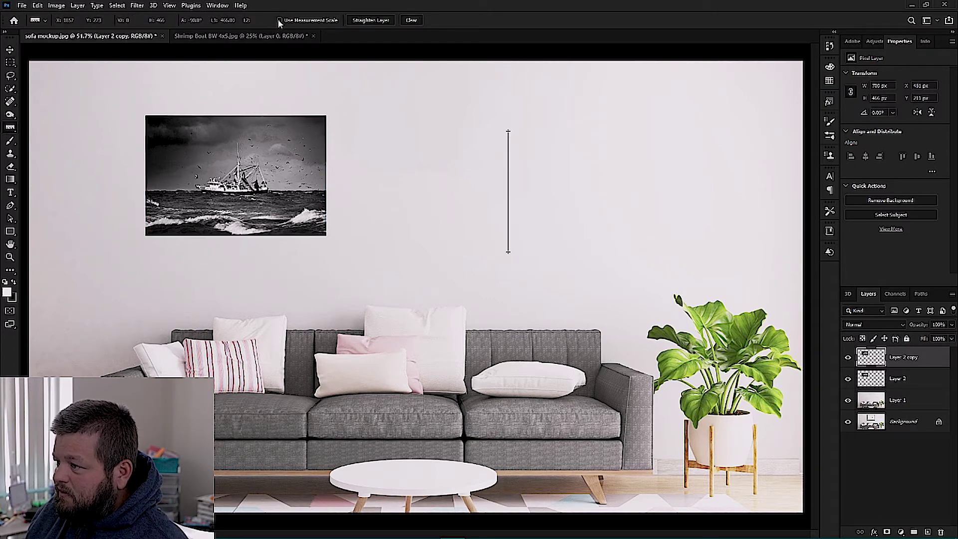
pyautogui.click(278, 20)
pyautogui.moveTo(322, 280); pyautogui.dragTo(419, 291)
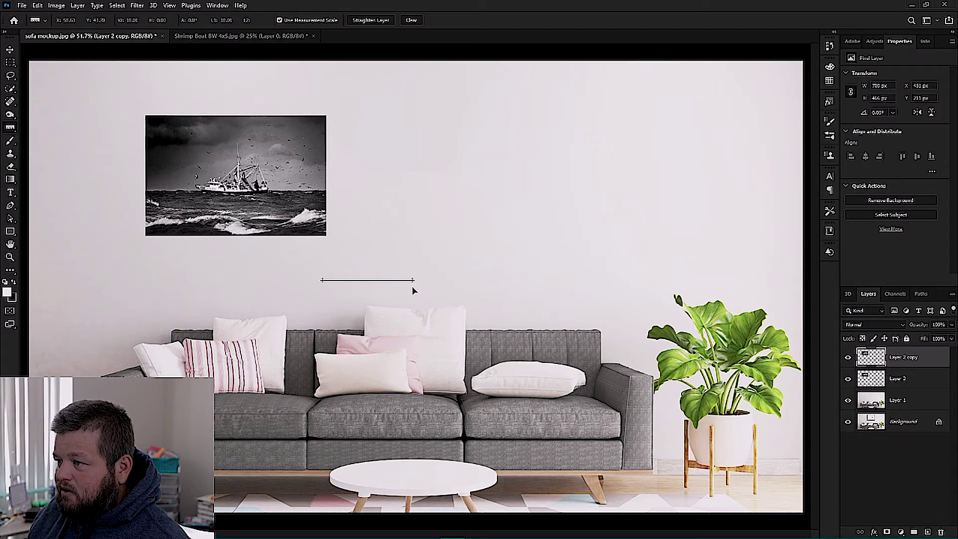
pyautogui.moveTo(414, 280); pyautogui.dragTo(415, 283)
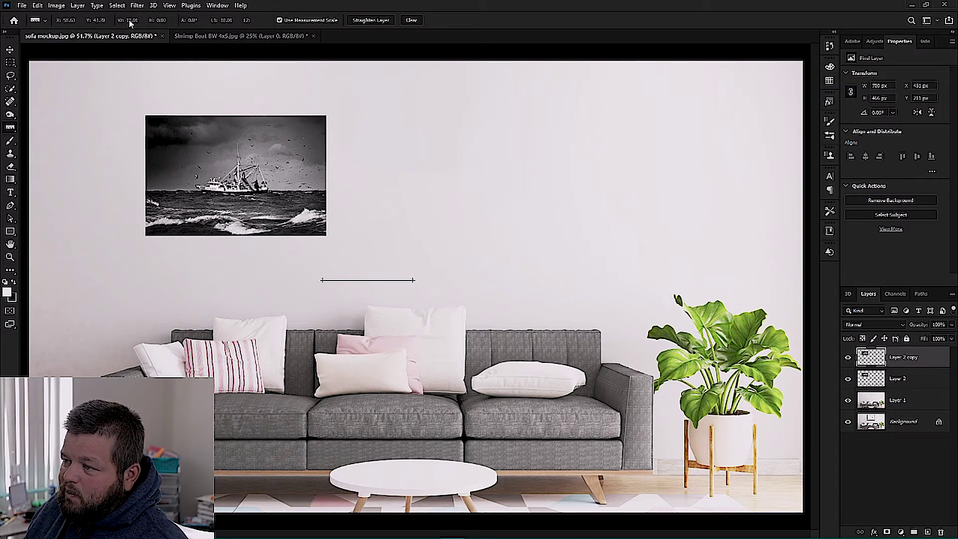
pyautogui.click(280, 20)
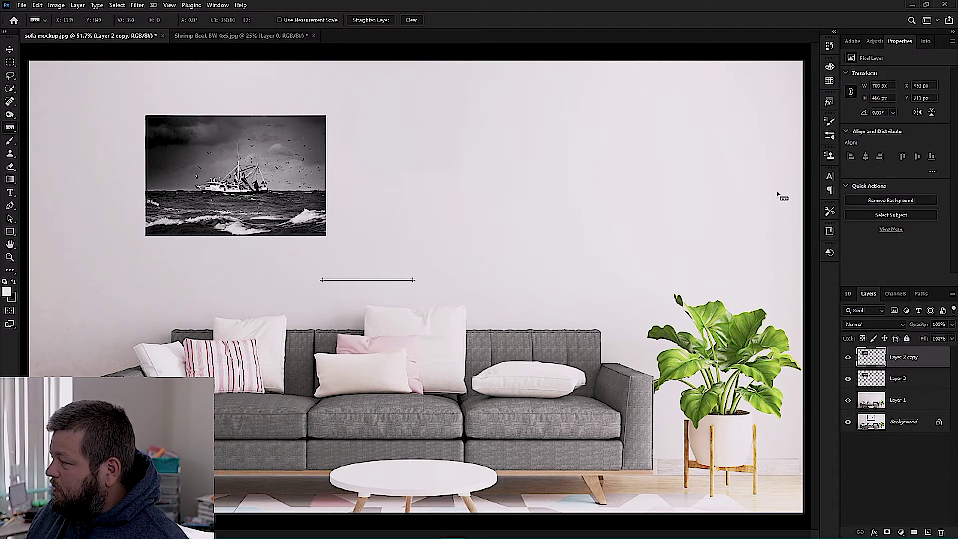
# Set the copied boat print's width to 390 px and drag it right of the larger print.
pyautogui.click(879, 86)
pyautogui.write('390')
pyautogui.press('Tab')
pyautogui.press('v')
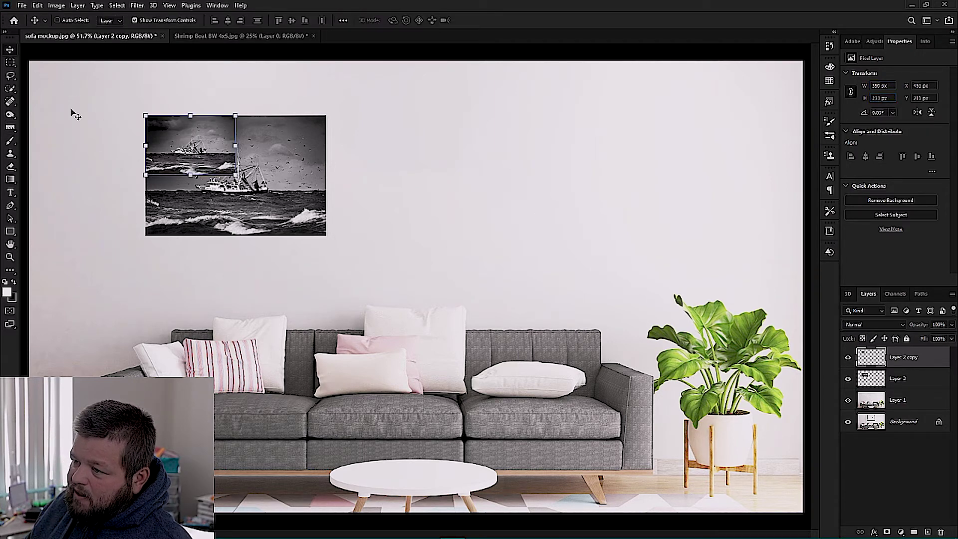
pyautogui.moveTo(205, 156); pyautogui.dragTo(548, 172)
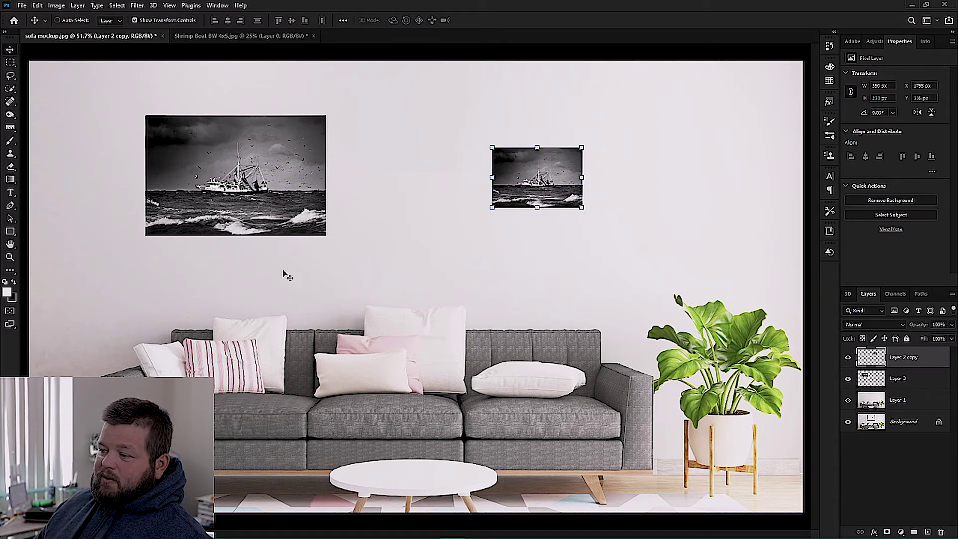